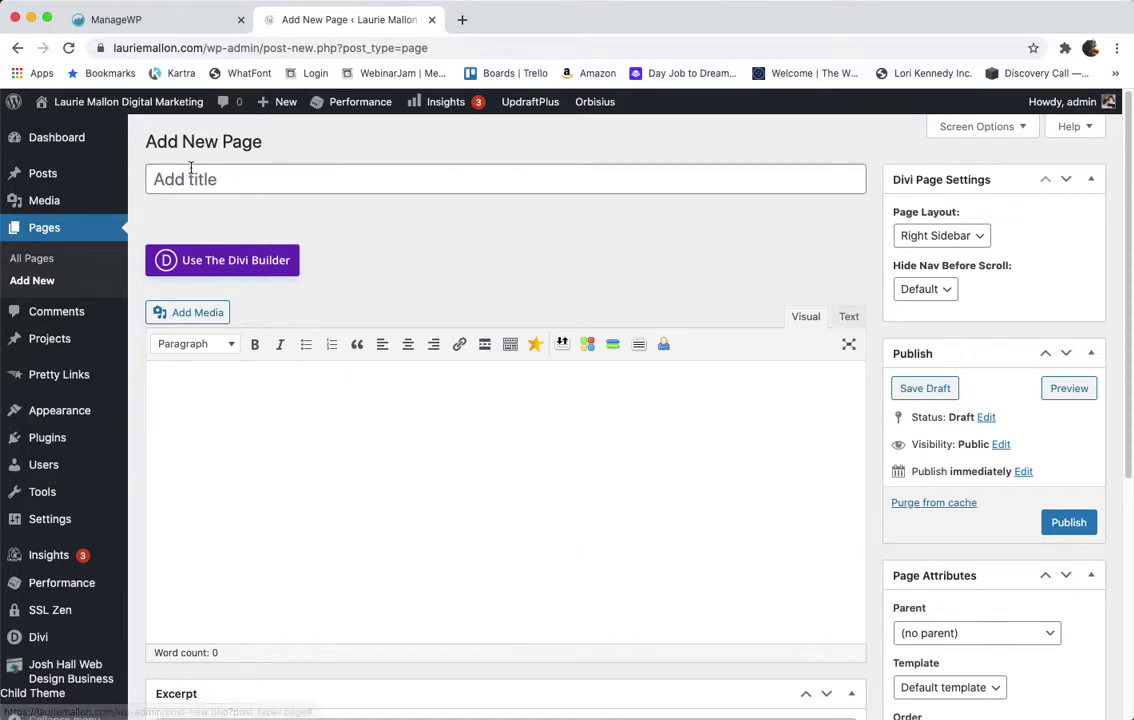
# Step: Title the new page "Test" and start editing it with the Divi Builder
pyautogui.click(191, 170)
pyautogui.write('Test')
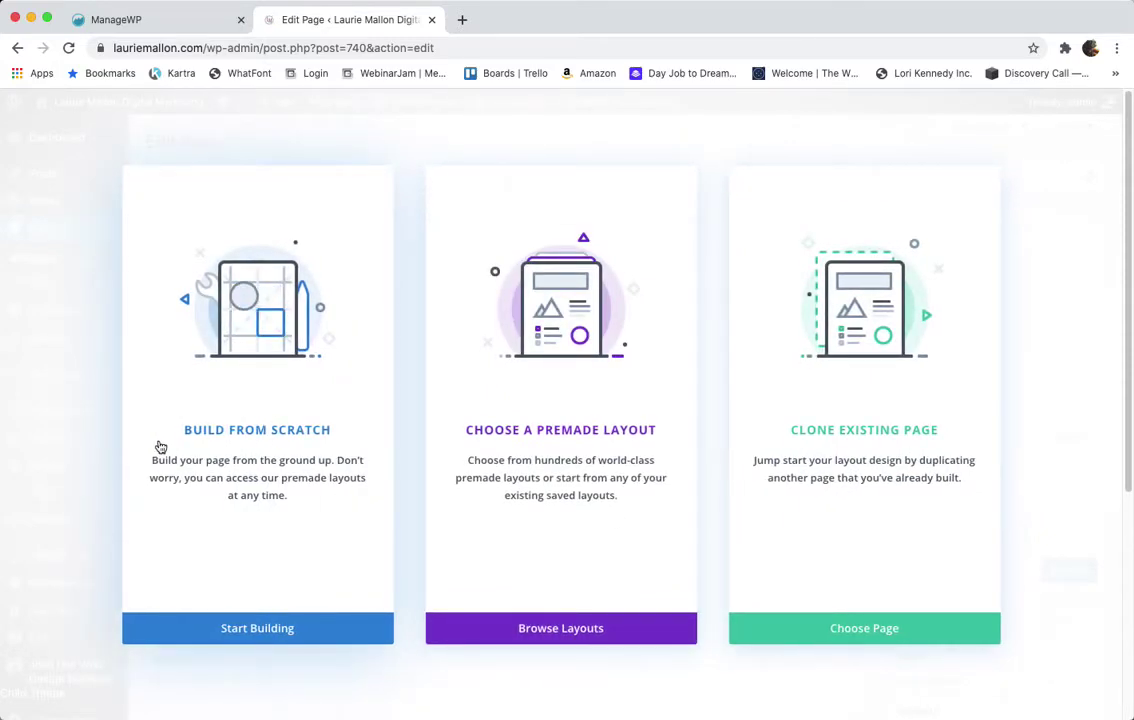
# Step: Load the Home layout from the premade Restaurant layout pack into the page
pyautogui.click(585, 421)
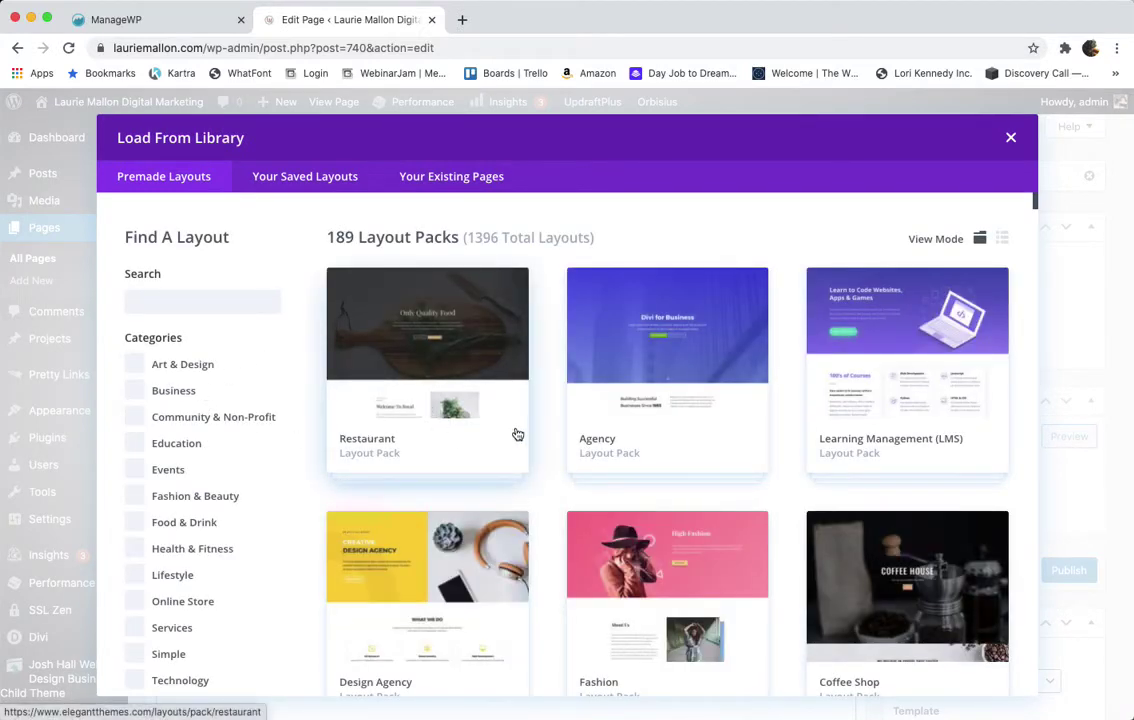
pyautogui.click(523, 414)
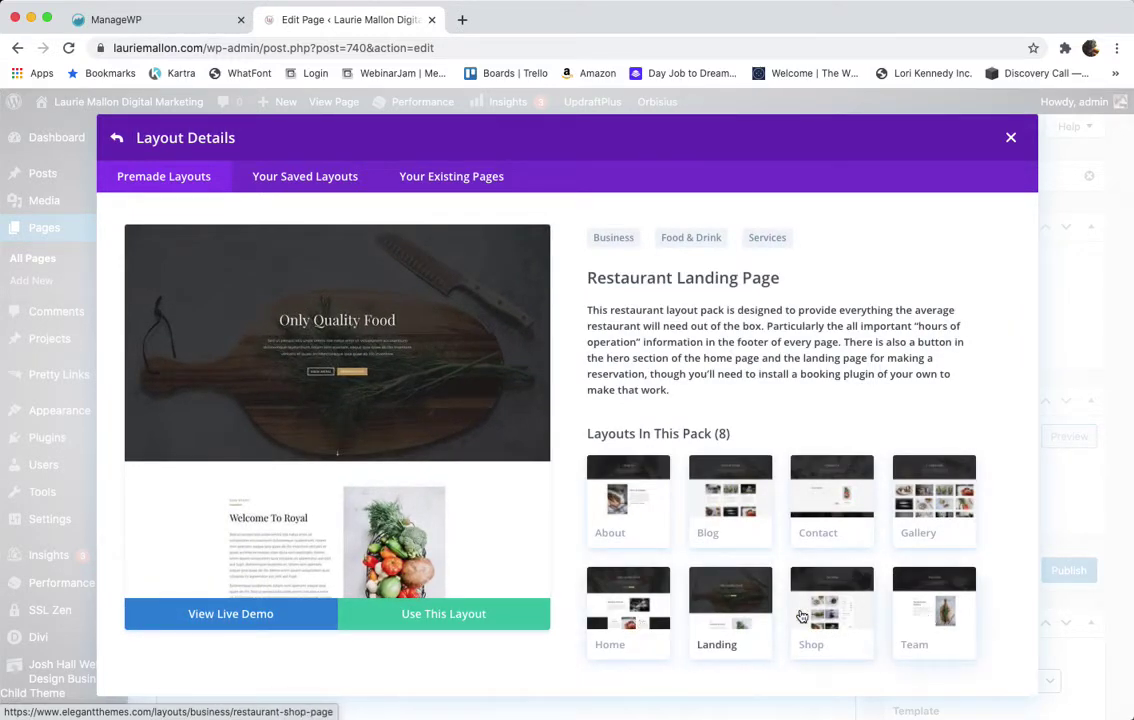
pyautogui.click(637, 610)
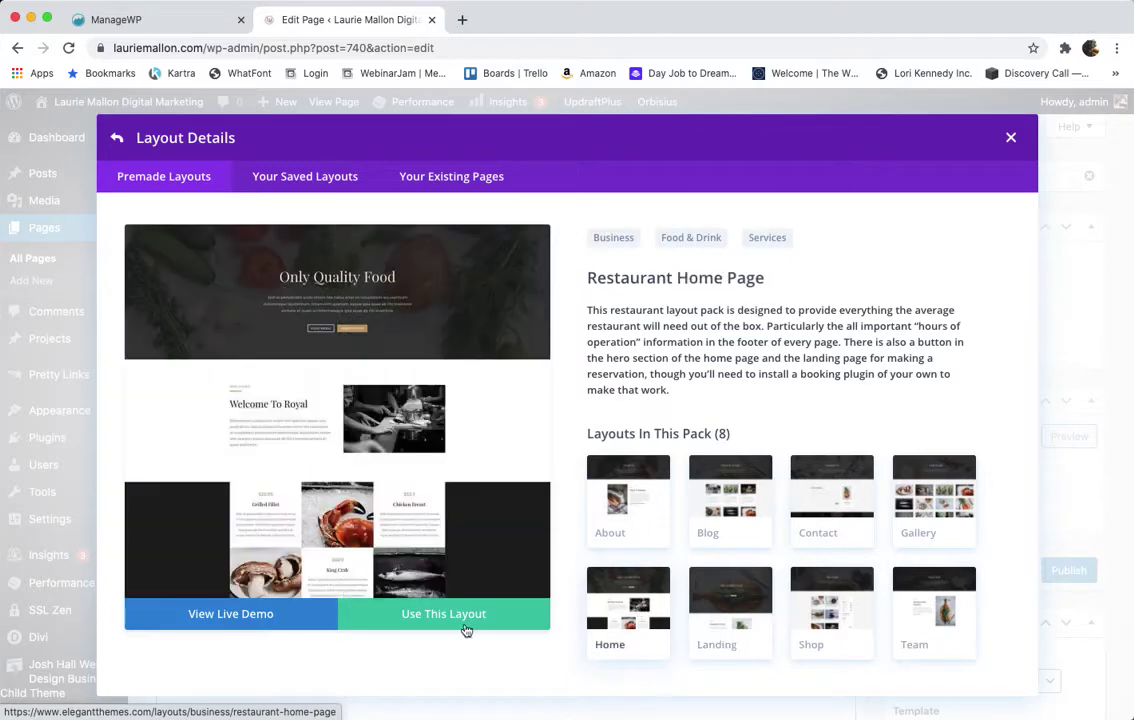
pyautogui.click(456, 620)
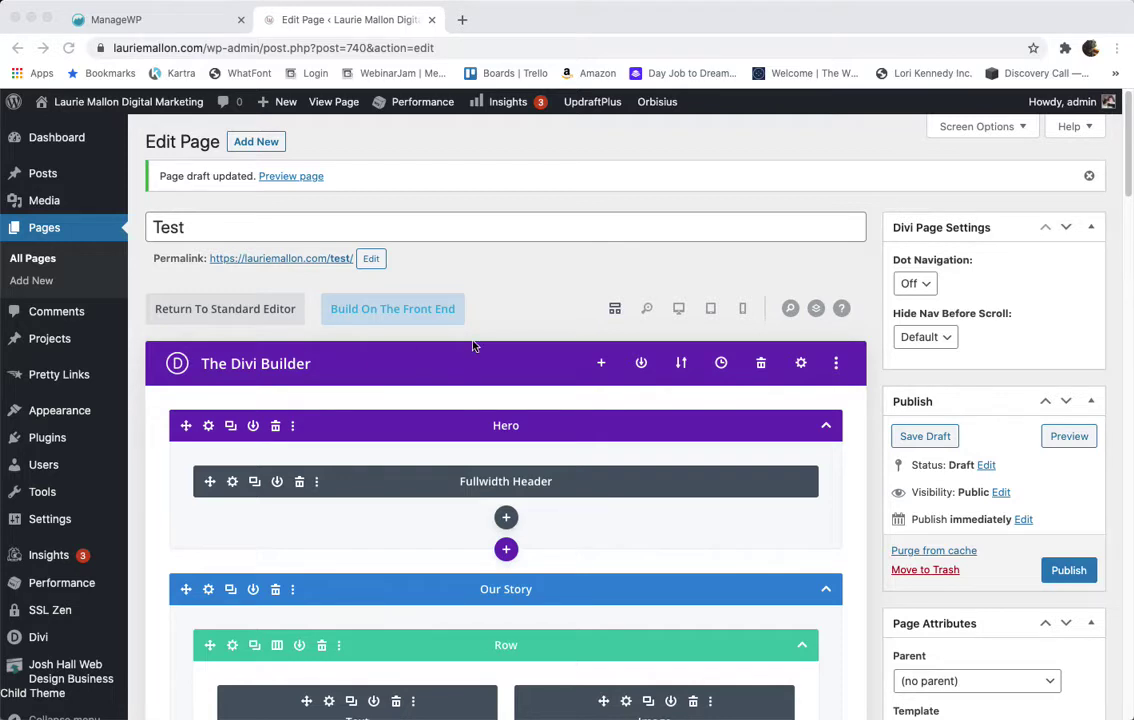
pyautogui.click(866, 23)
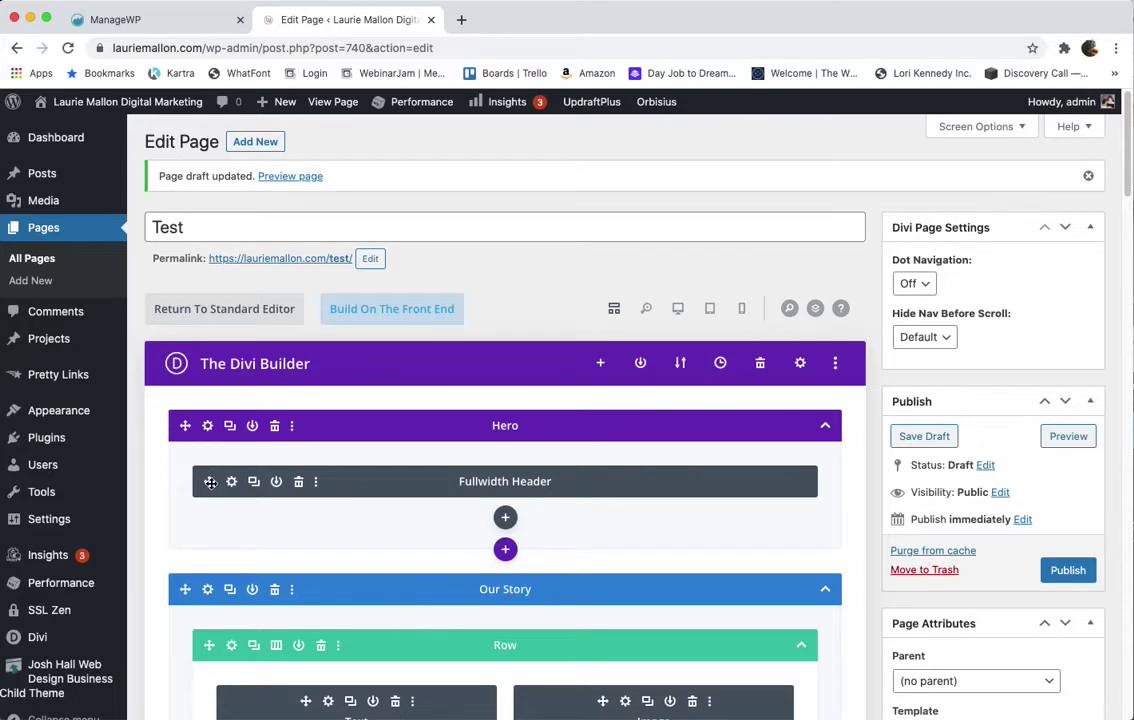
# Step: Collapse the Hero section, then collapse and re-expand the Our Story section
pyautogui.moveTo(209, 483)
pyautogui.mouseDown()
pyautogui.moveTo(200, 533)
pyautogui.moveTo(197, 462)
pyautogui.moveTo(204, 484)
pyautogui.mouseUp()
pyautogui.click(825, 427)
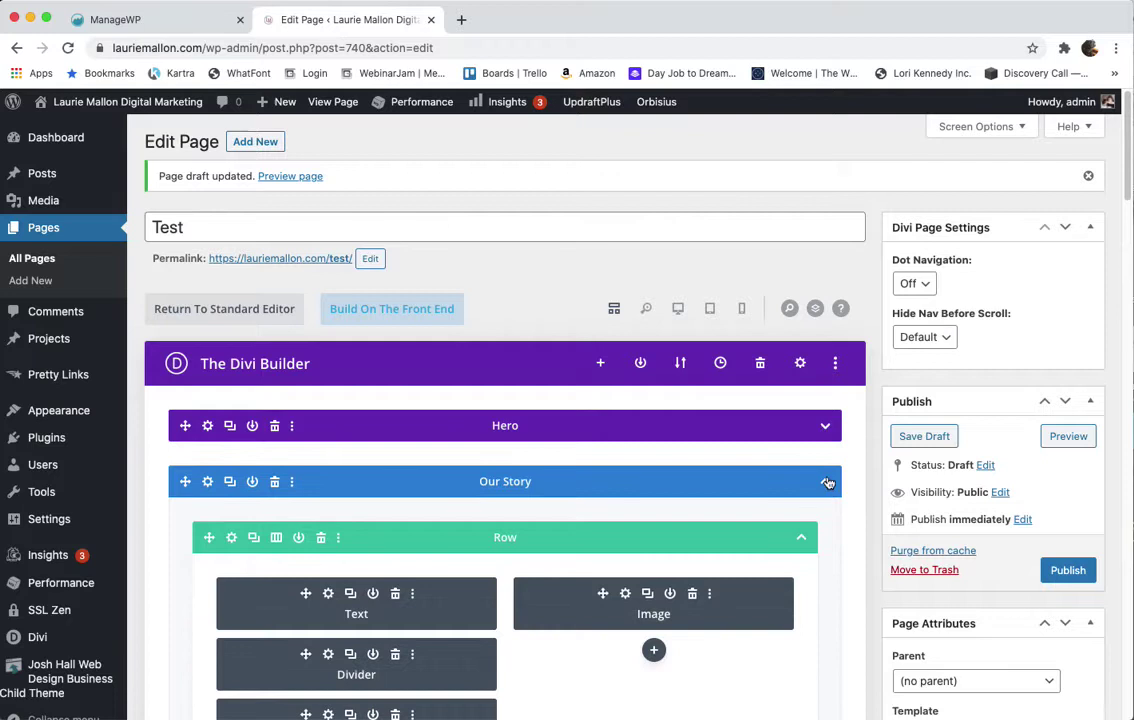
pyautogui.click(825, 482)
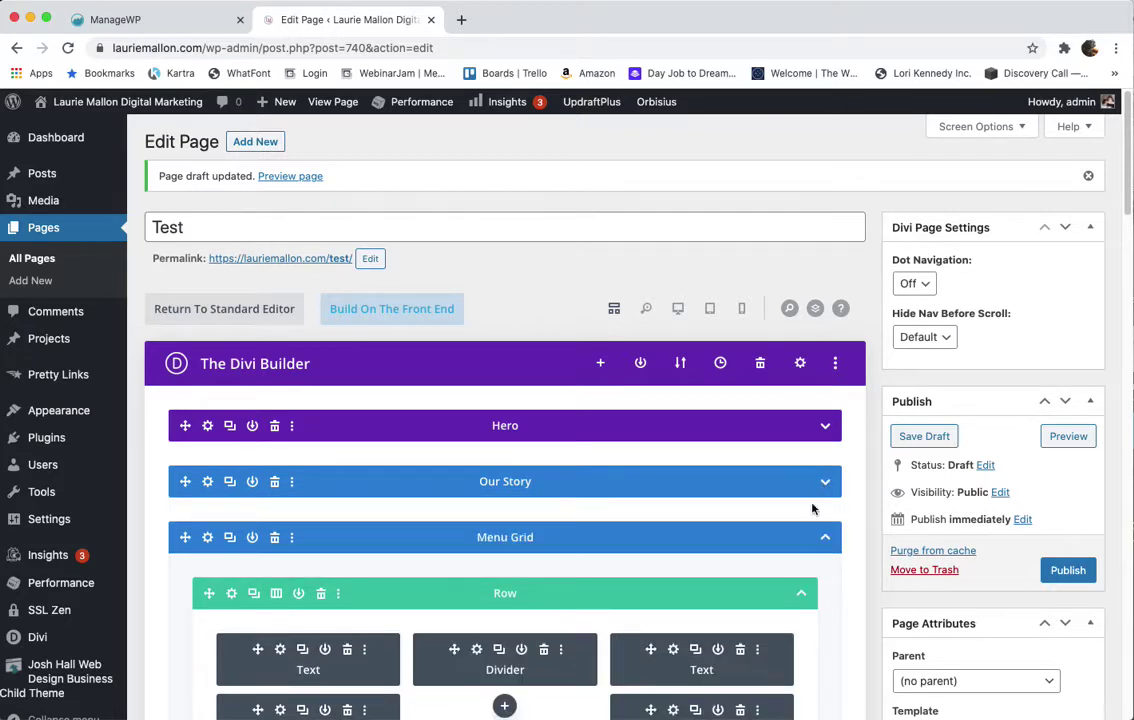
pyautogui.click(825, 482)
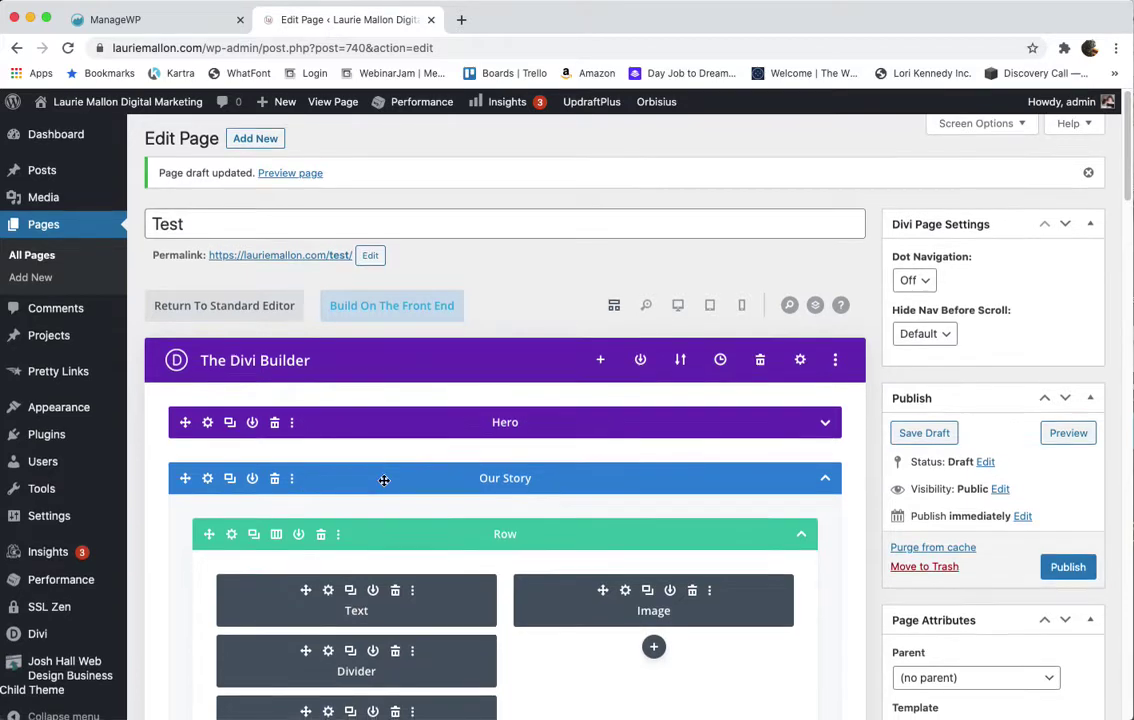
# Step: Examine the page structure, then preview the design in desktop and tablet views through the Our Story section
pyautogui.scroll(-3, 361, 473)
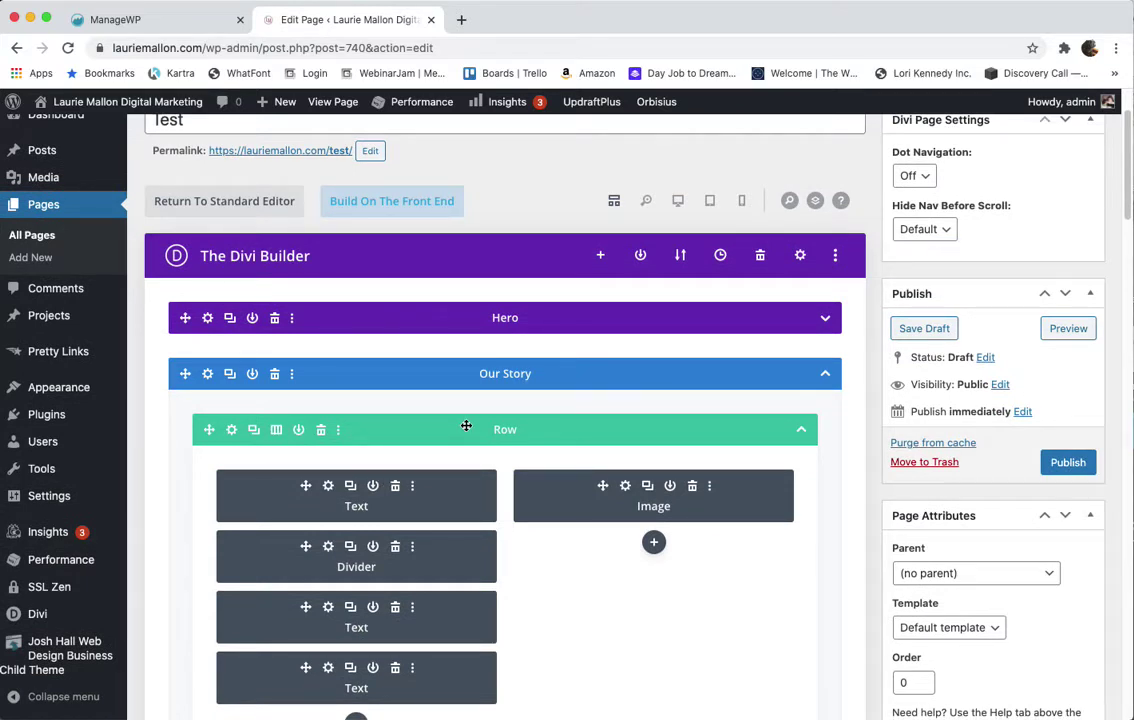
pyautogui.scroll(-1, 431, 415)
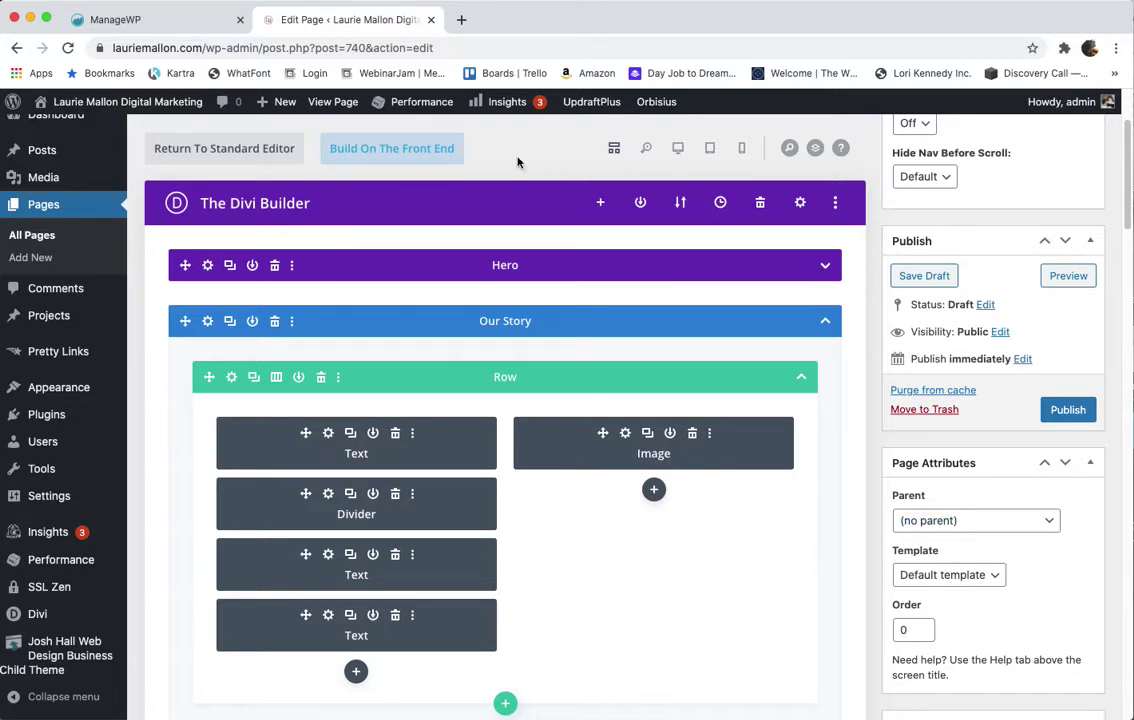
pyautogui.scroll(3, 438, 400)
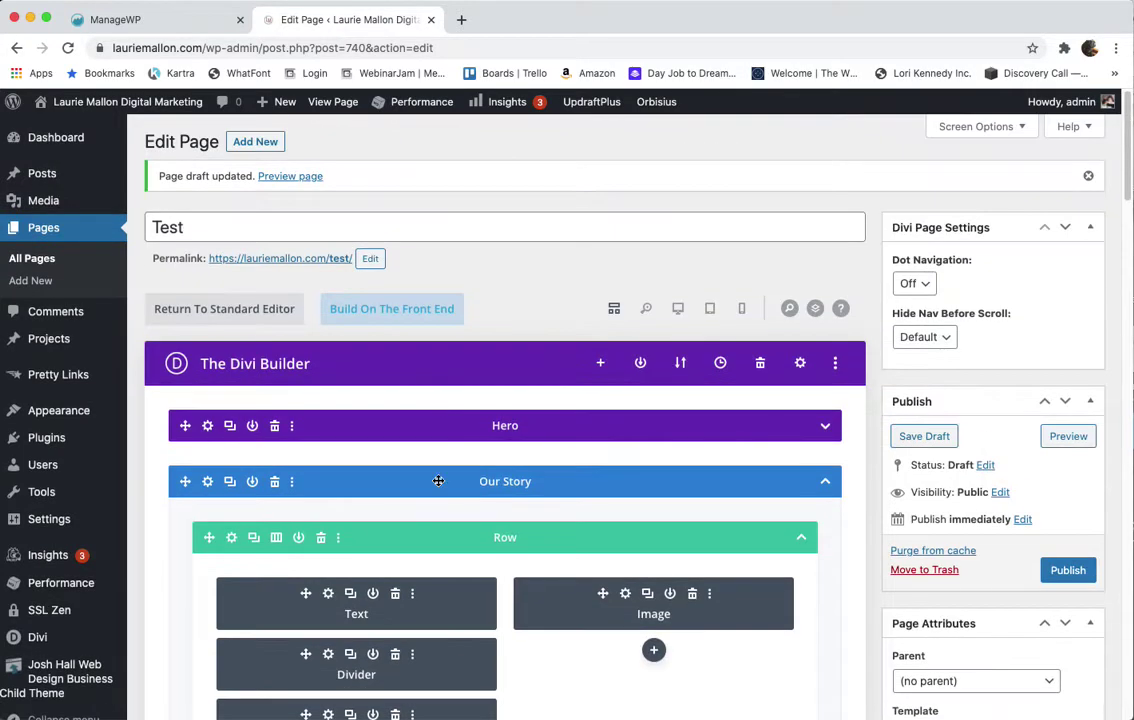
pyautogui.scroll(-2, 438, 481)
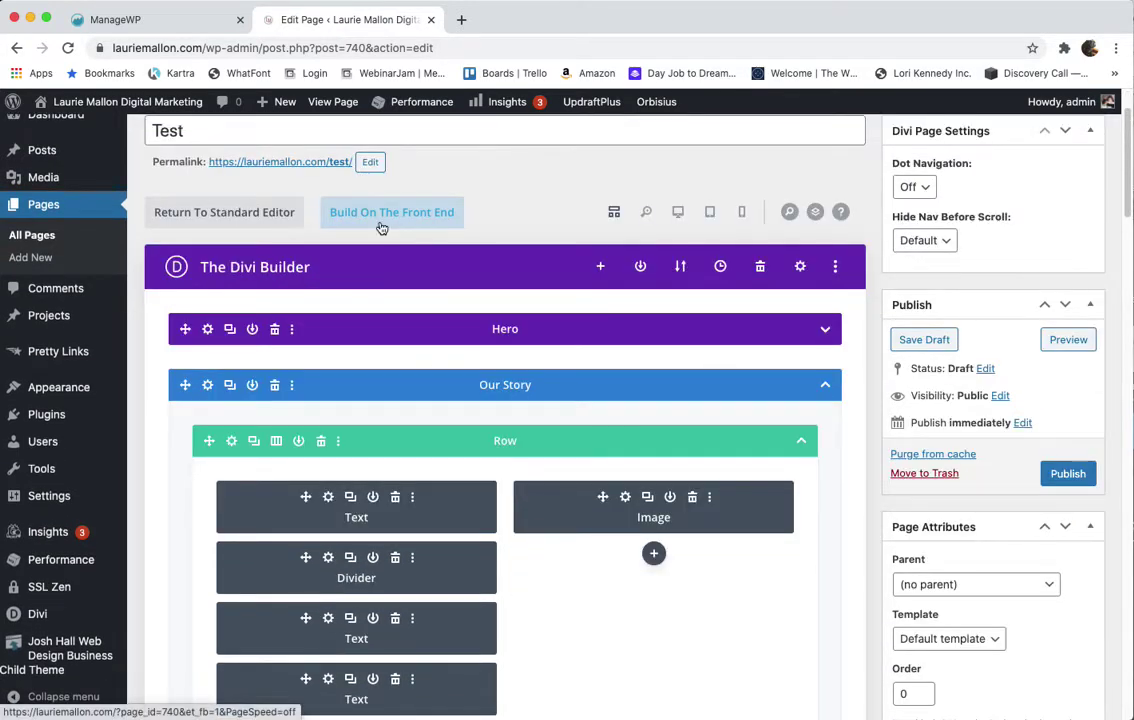
pyautogui.click(678, 212)
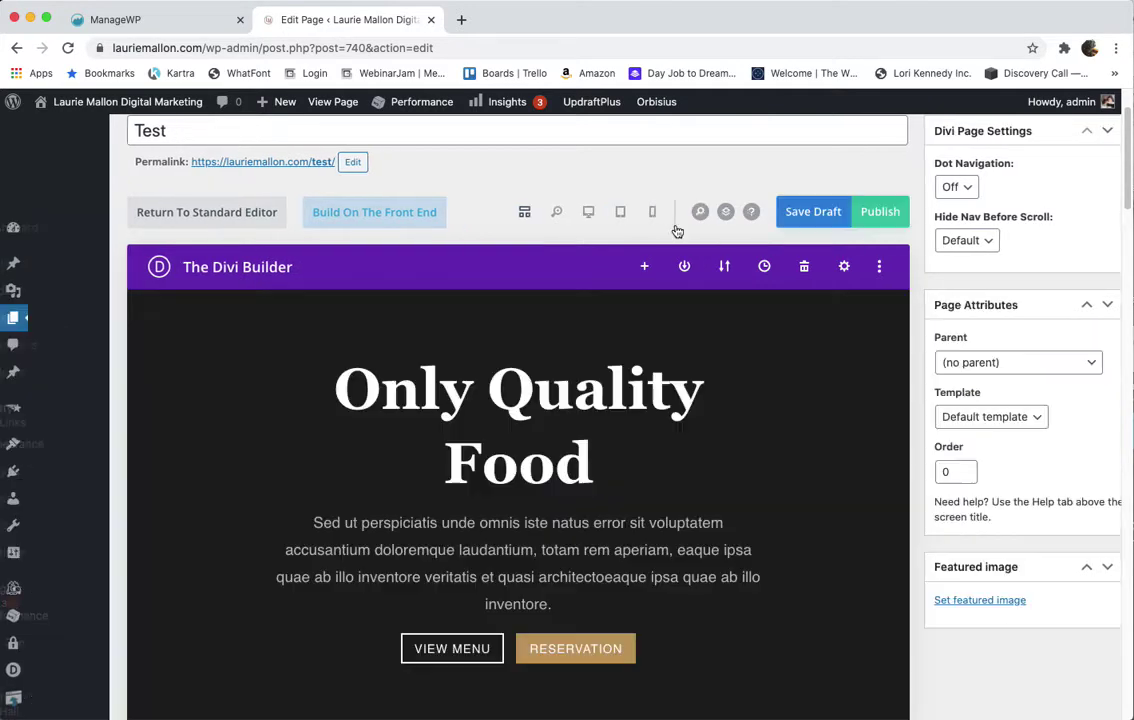
pyautogui.scroll(-1, 521, 470)
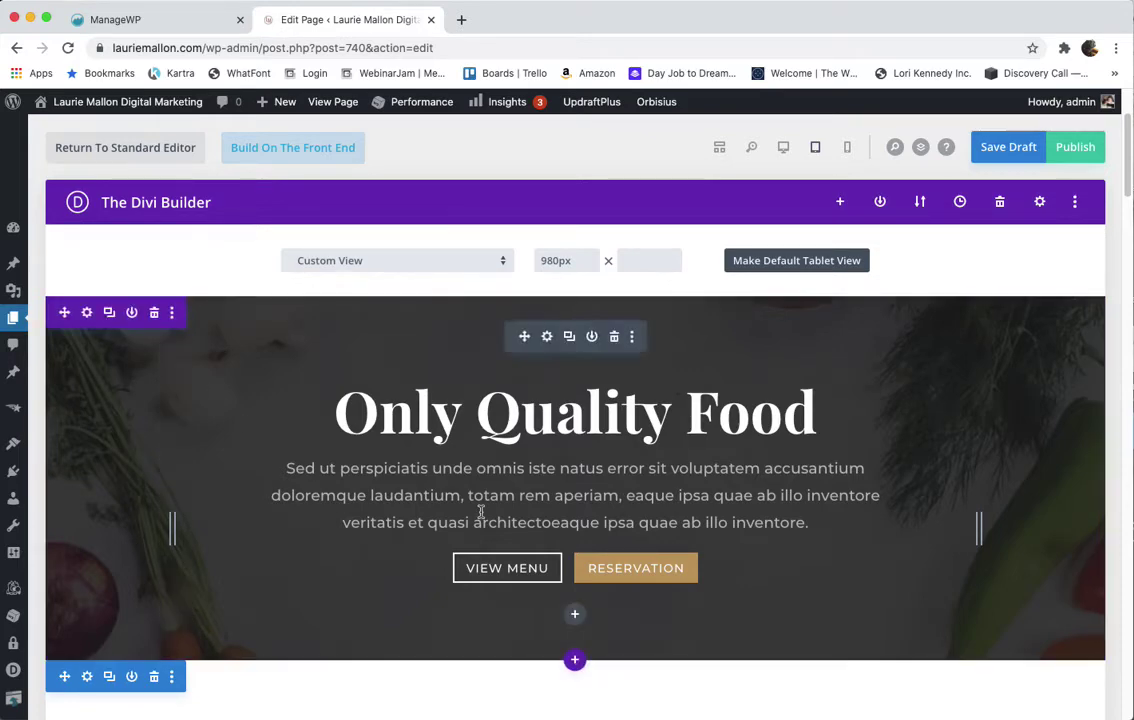
pyautogui.scroll(-3, 384, 515)
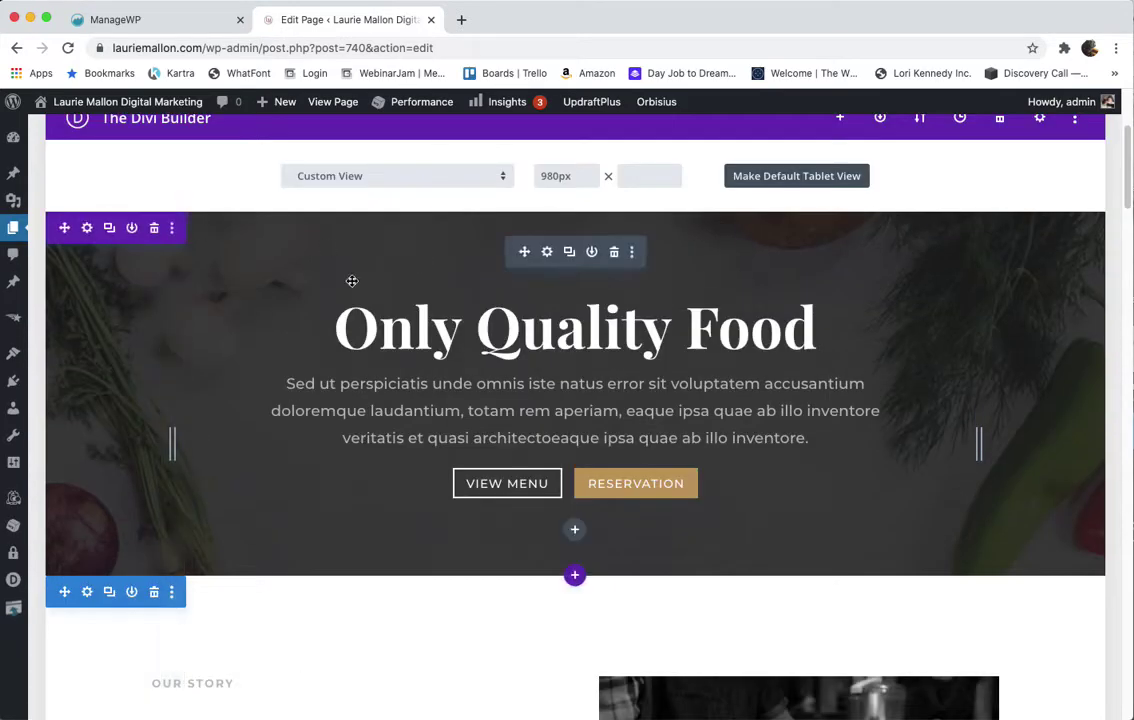
pyautogui.scroll(-2, 242, 450)
pyautogui.scroll(-4, 242, 450)
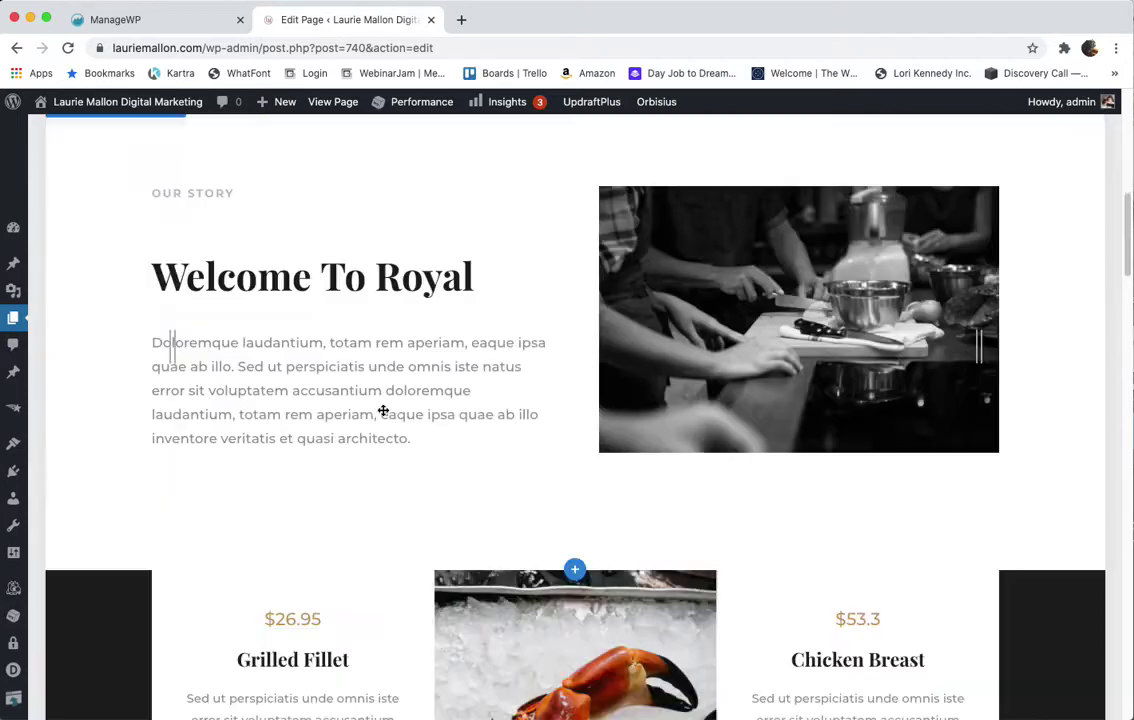
pyautogui.scroll(1, 291, 258)
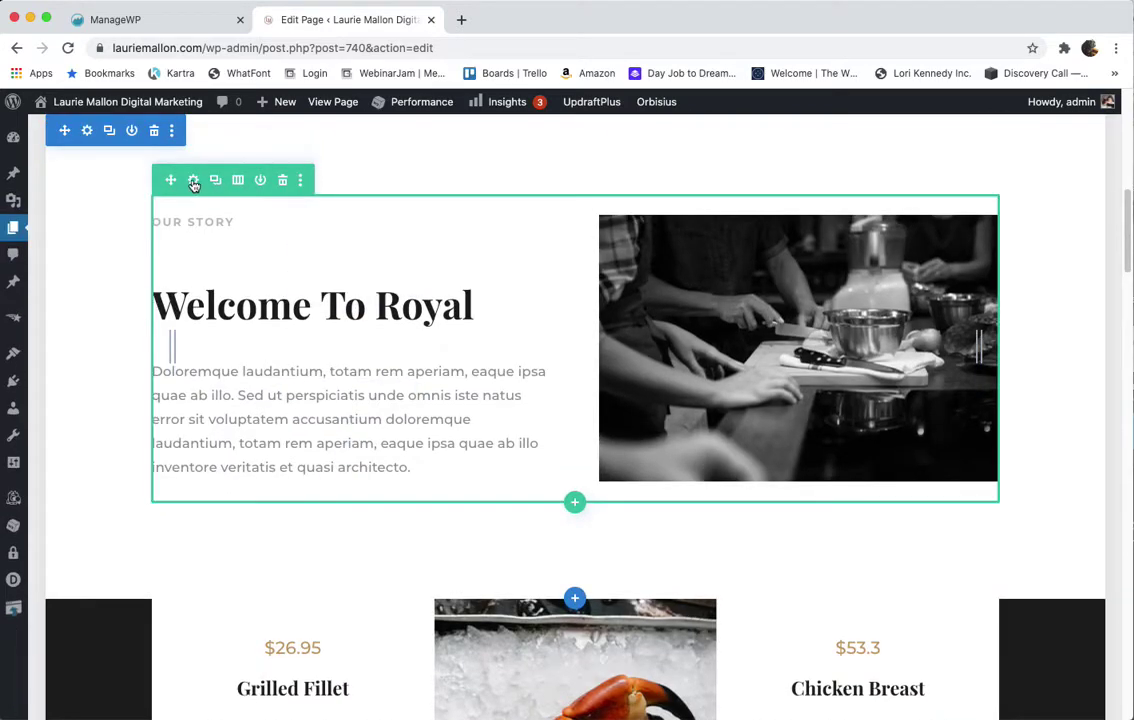
pyautogui.scroll(10, 742, 397)
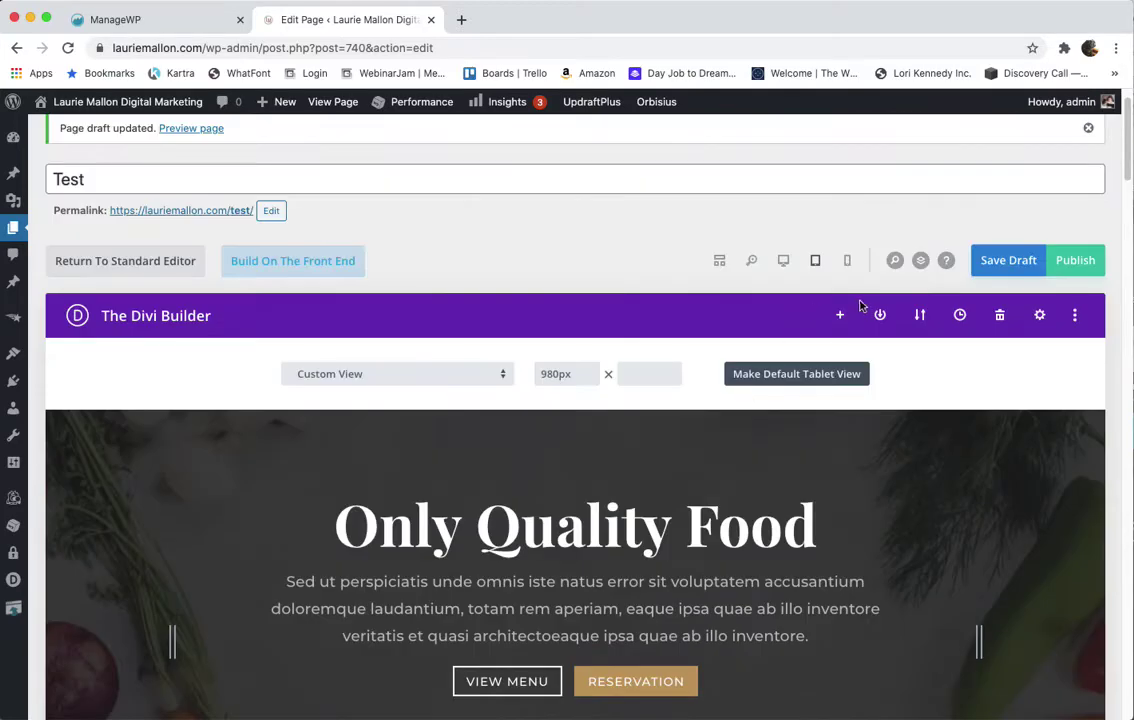
# Step: Return to wireframe view and move the top Text module of the Our Story row below the Image module in the second column
pyautogui.click(719, 260)
pyautogui.scroll(-4, 305, 428)
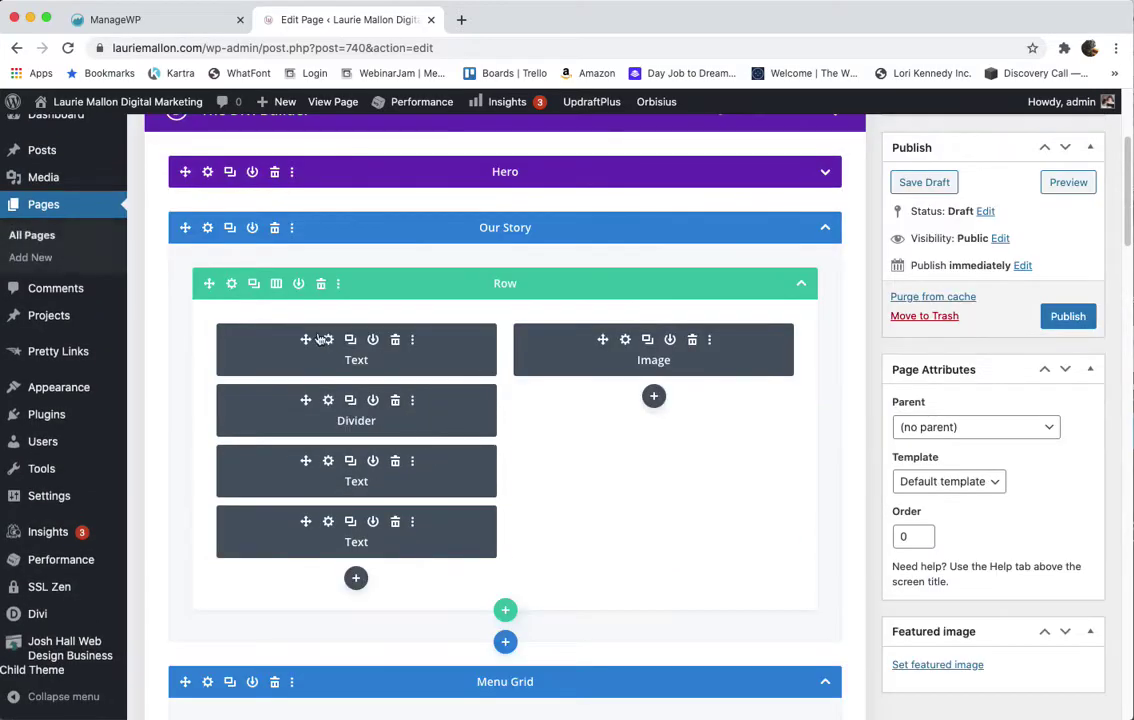
pyautogui.moveTo(307, 340); pyautogui.dragTo(600, 396)
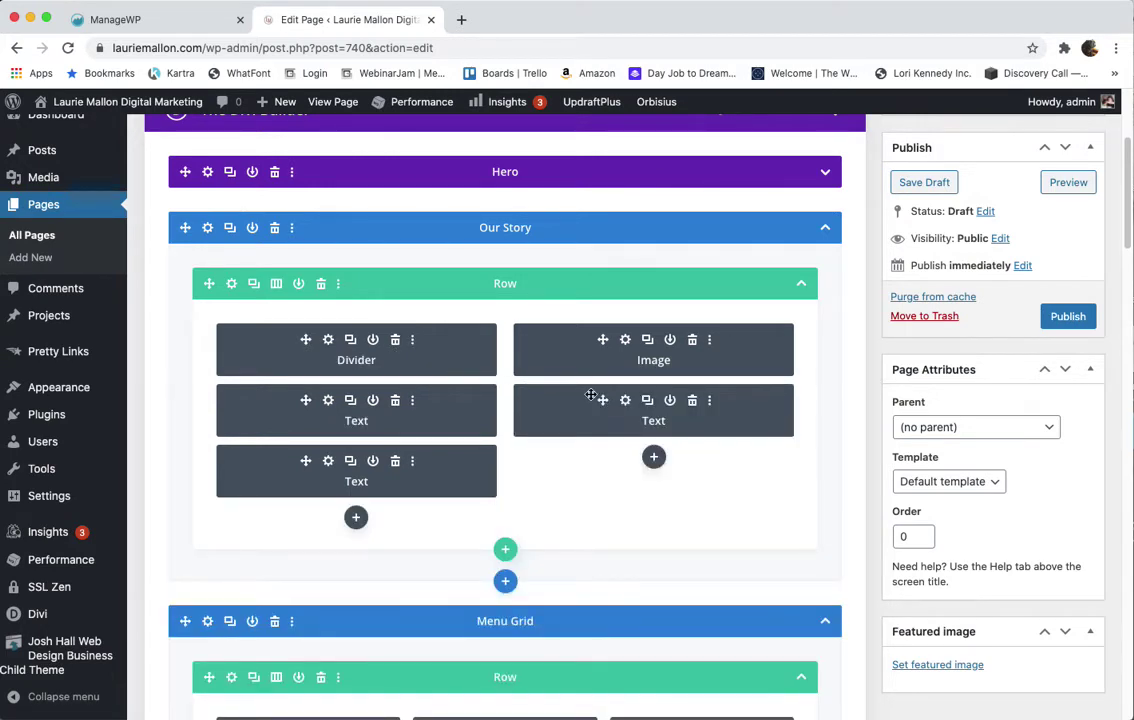
# Step: Move the first row of the Menu Grid section into the Our Story section, below its existing row
pyautogui.scroll(-1, 544, 505)
pyautogui.scroll(-4, 544, 505)
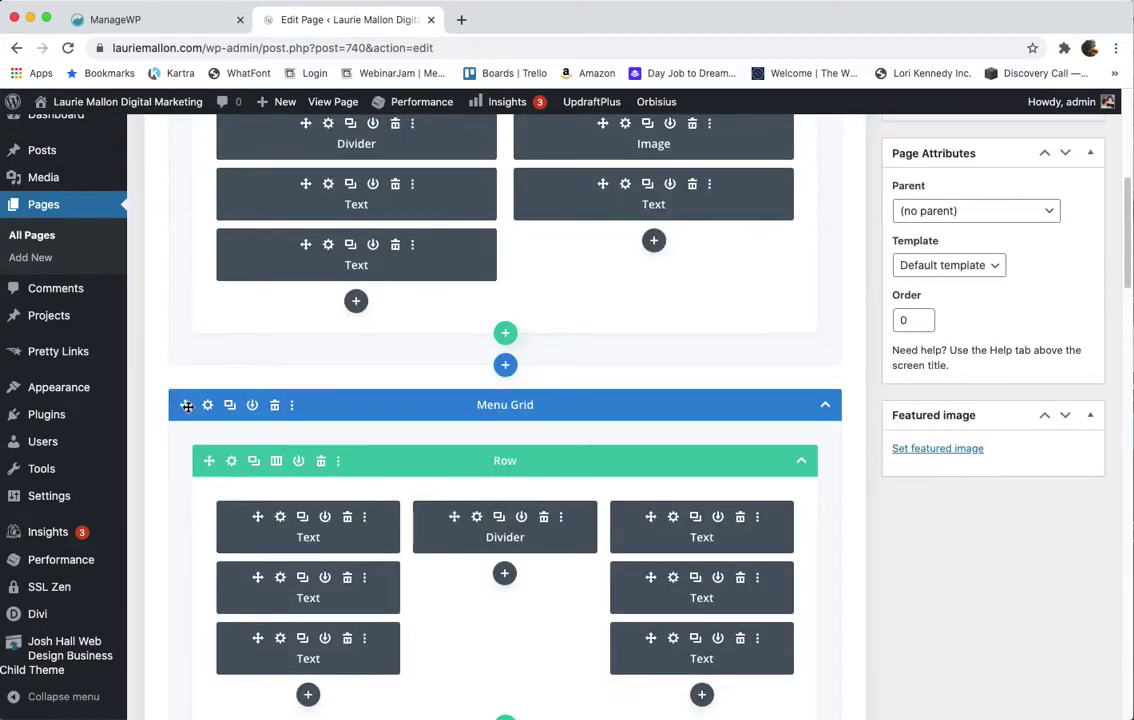
pyautogui.scroll(1, 256, 480)
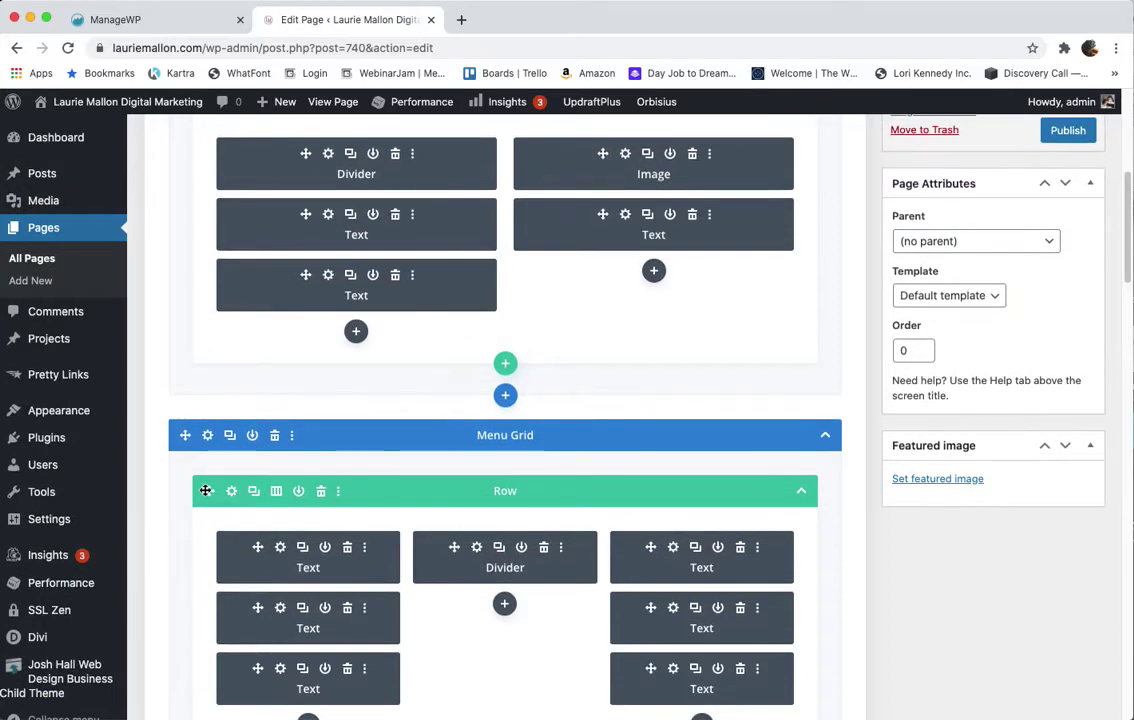
pyautogui.moveTo(209, 491); pyautogui.dragTo(228, 520)
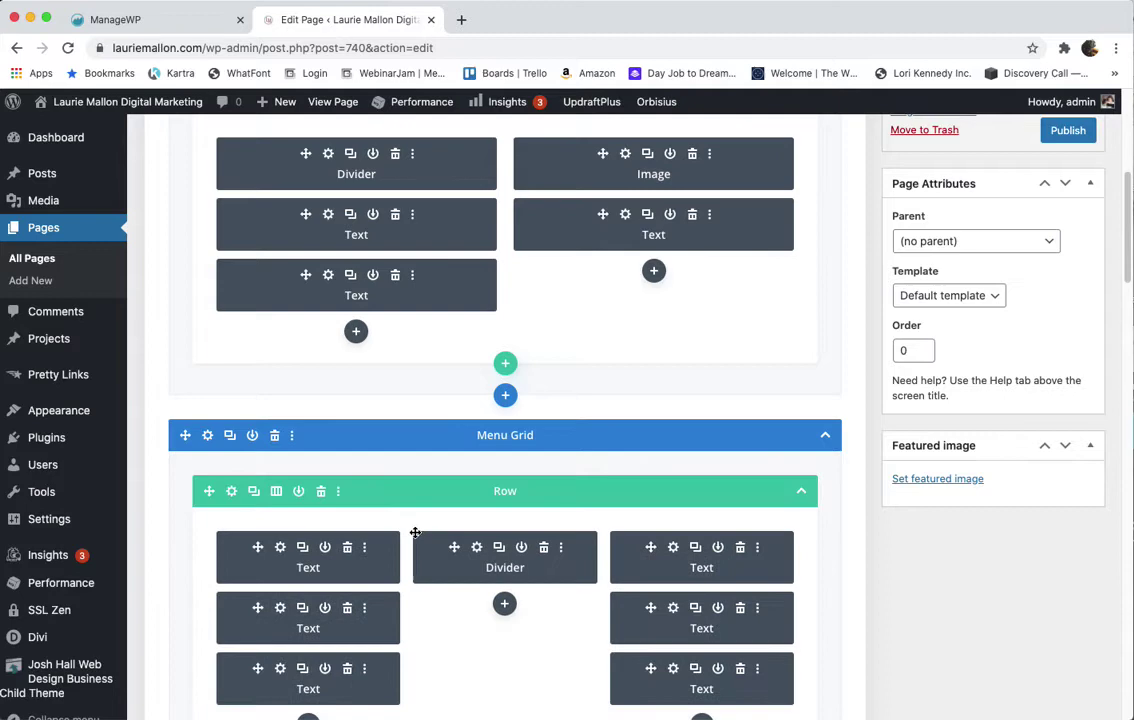
pyautogui.scroll(5, 415, 530)
pyautogui.scroll(-3, 342, 514)
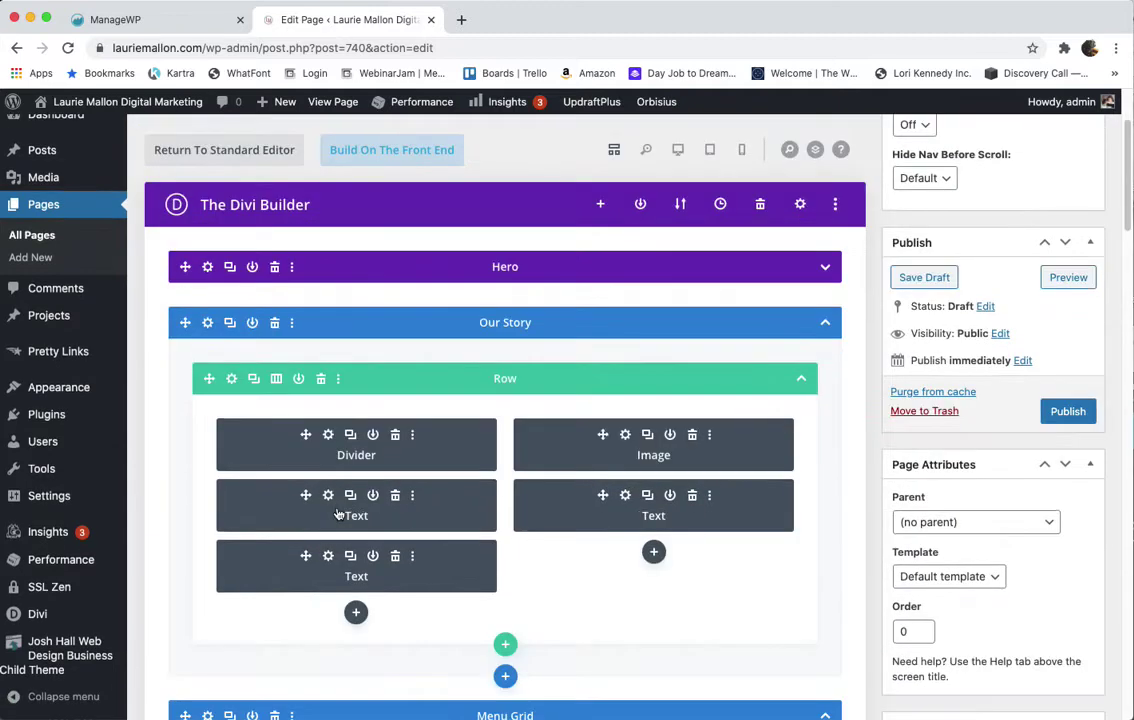
pyautogui.scroll(-2, 295, 605)
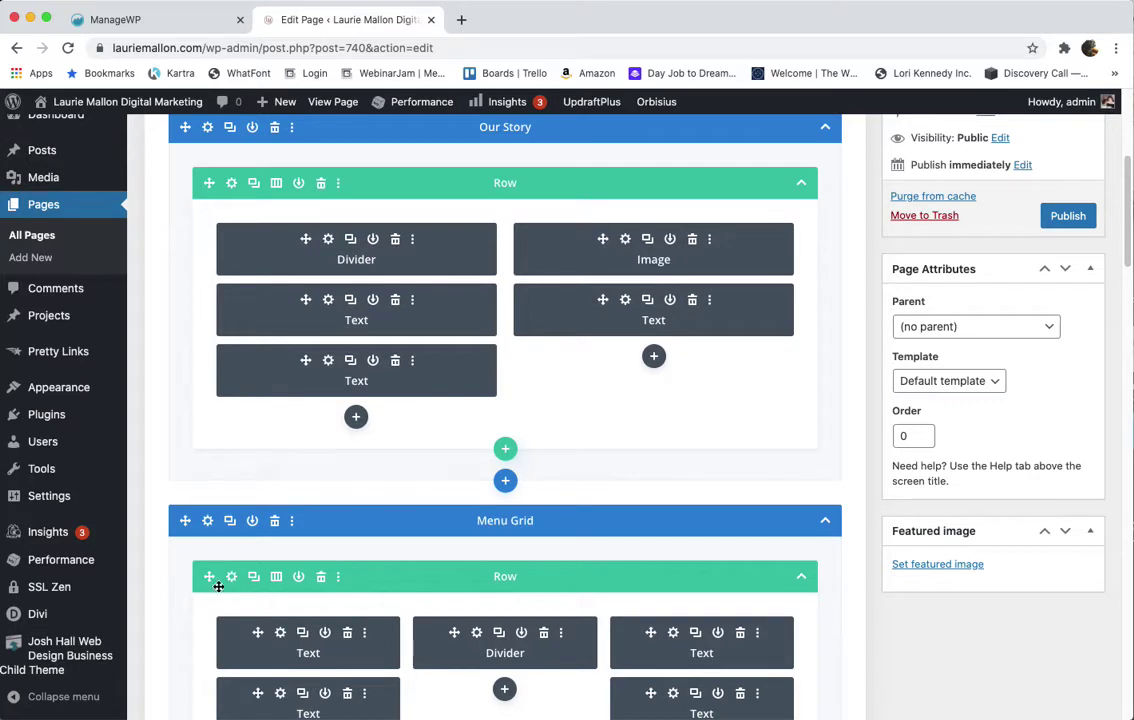
pyautogui.moveTo(208, 575); pyautogui.dragTo(202, 476)
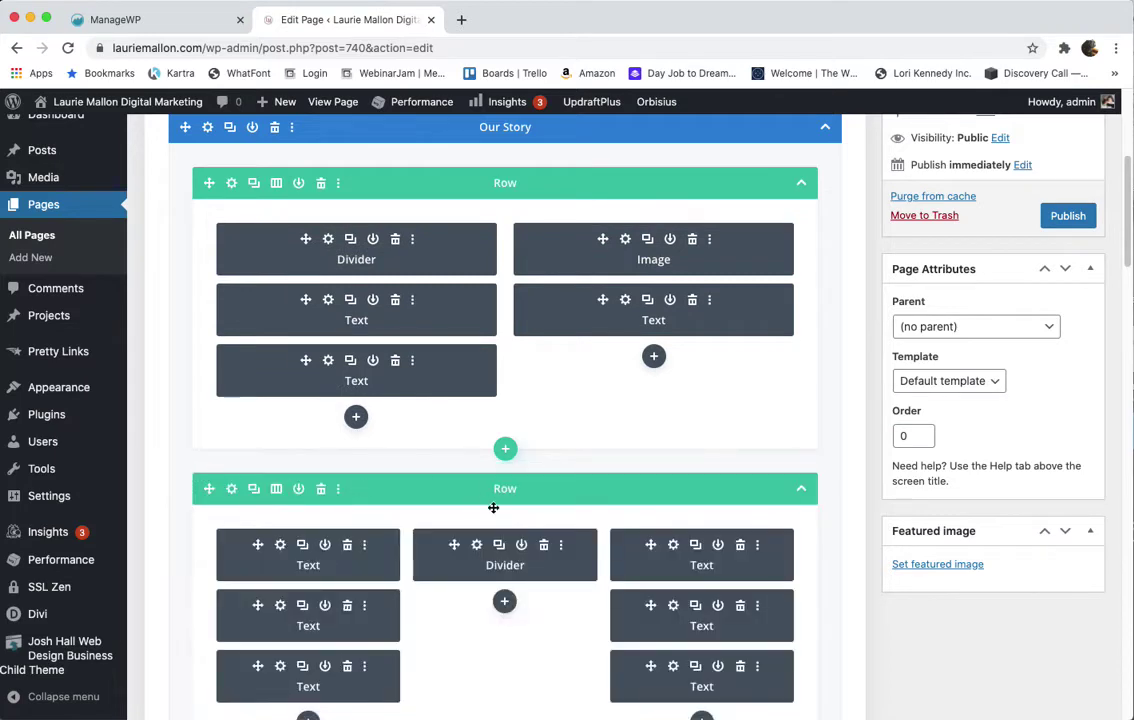
pyautogui.scroll(-2, 416, 586)
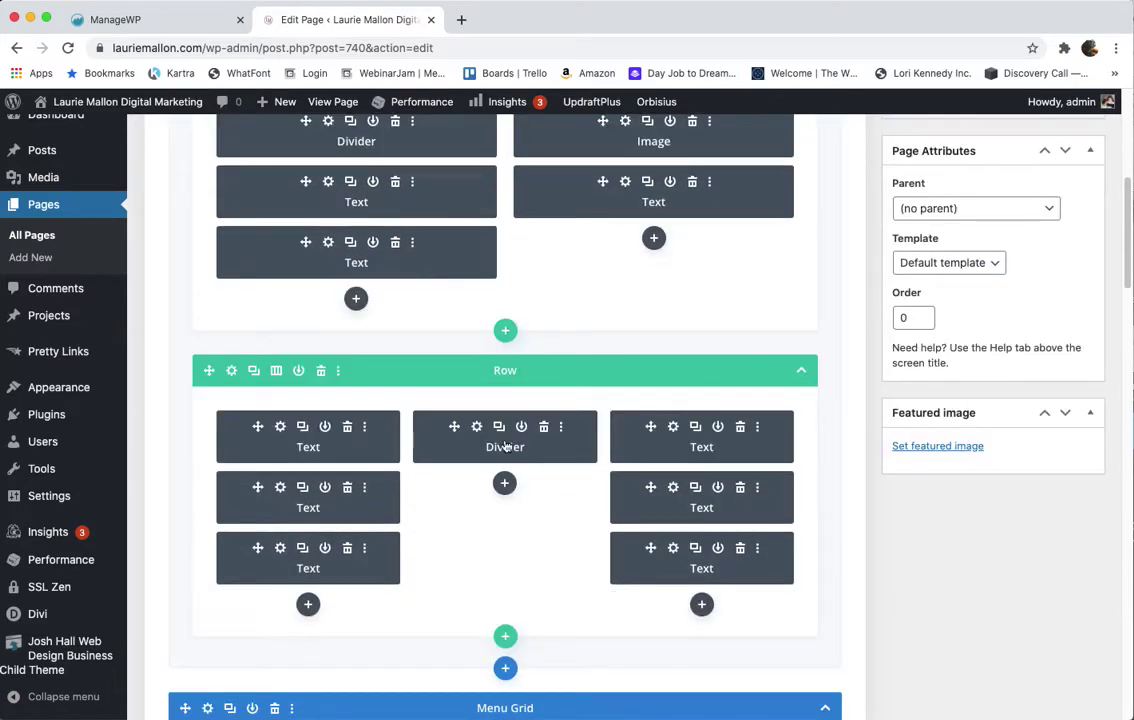
# Step: Change the first row of the Our Story section to a single-column layout
pyautogui.scroll(4, 505, 447)
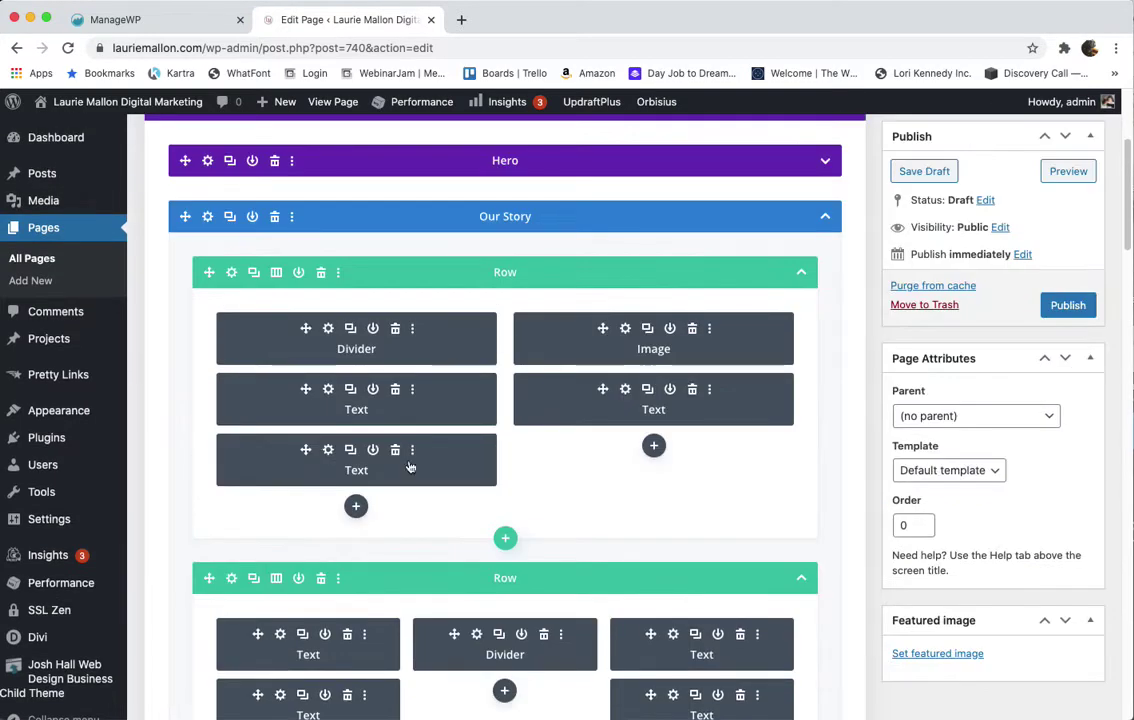
pyautogui.click(277, 274)
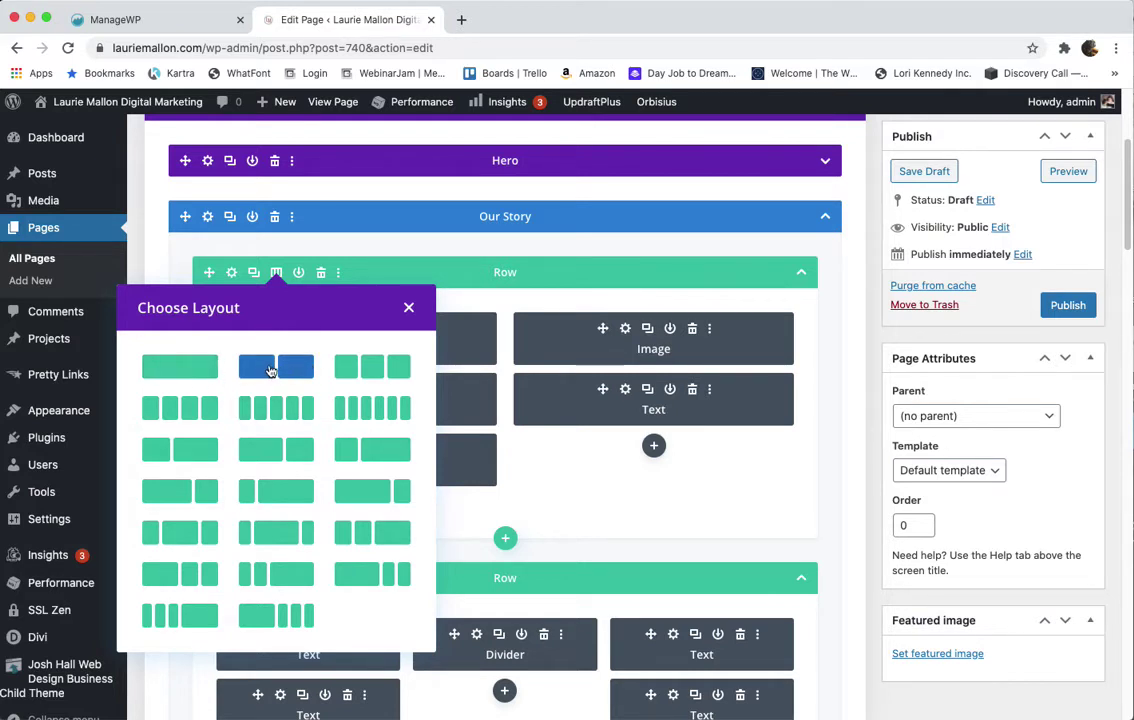
pyautogui.click(180, 368)
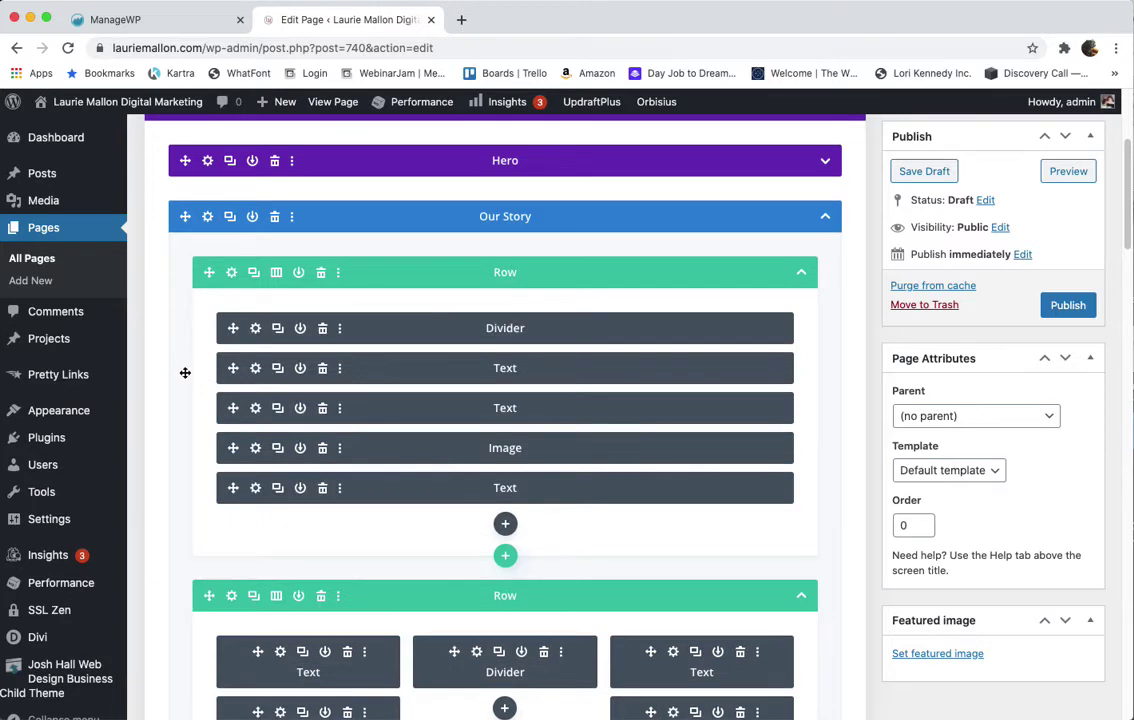
# Step: Switch the first Our Story row to three equal columns, then to two equal columns
pyautogui.click(276, 272)
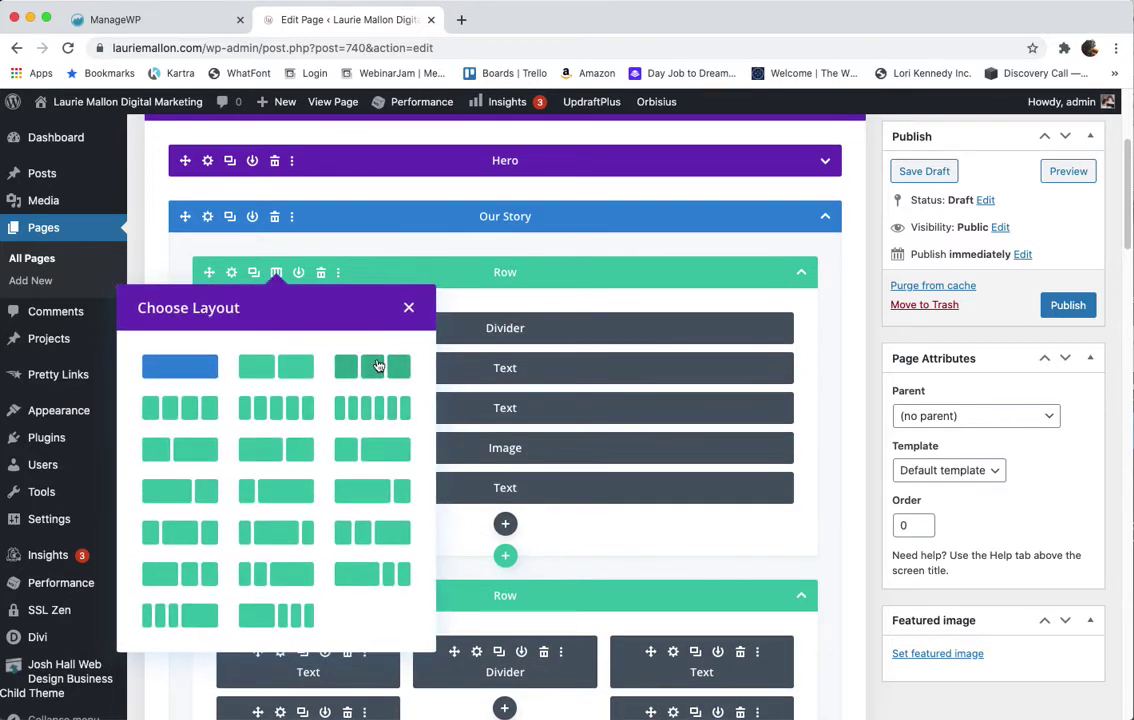
pyautogui.click(378, 366)
pyautogui.click(278, 272)
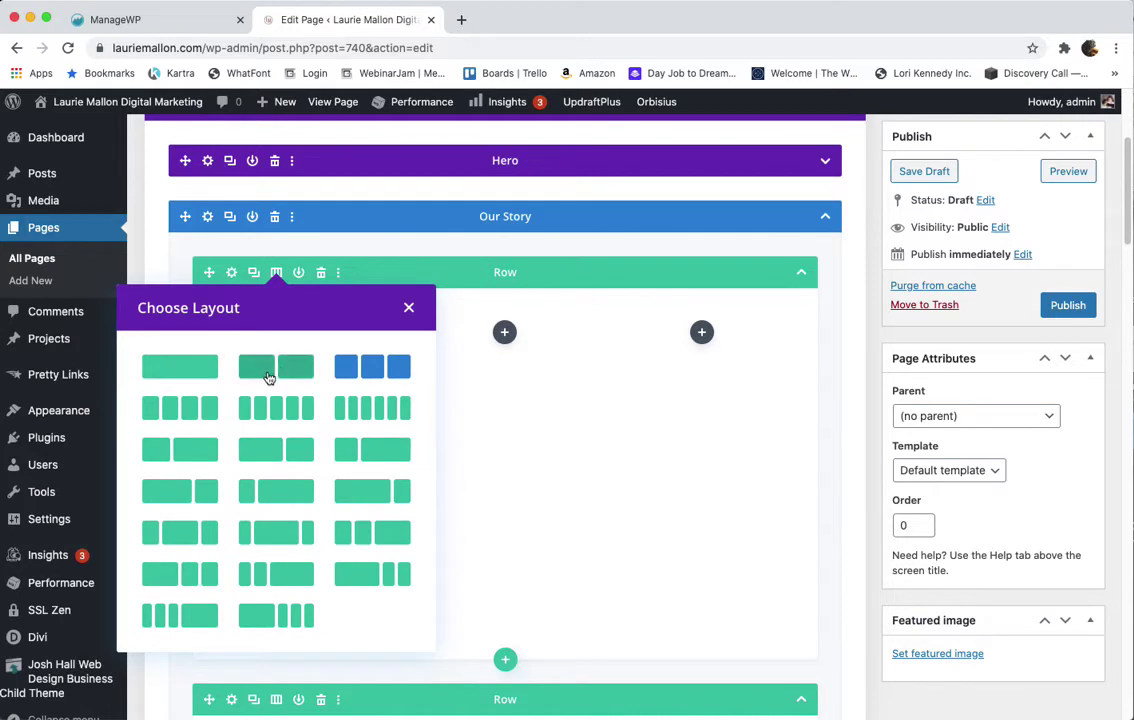
pyautogui.click(268, 376)
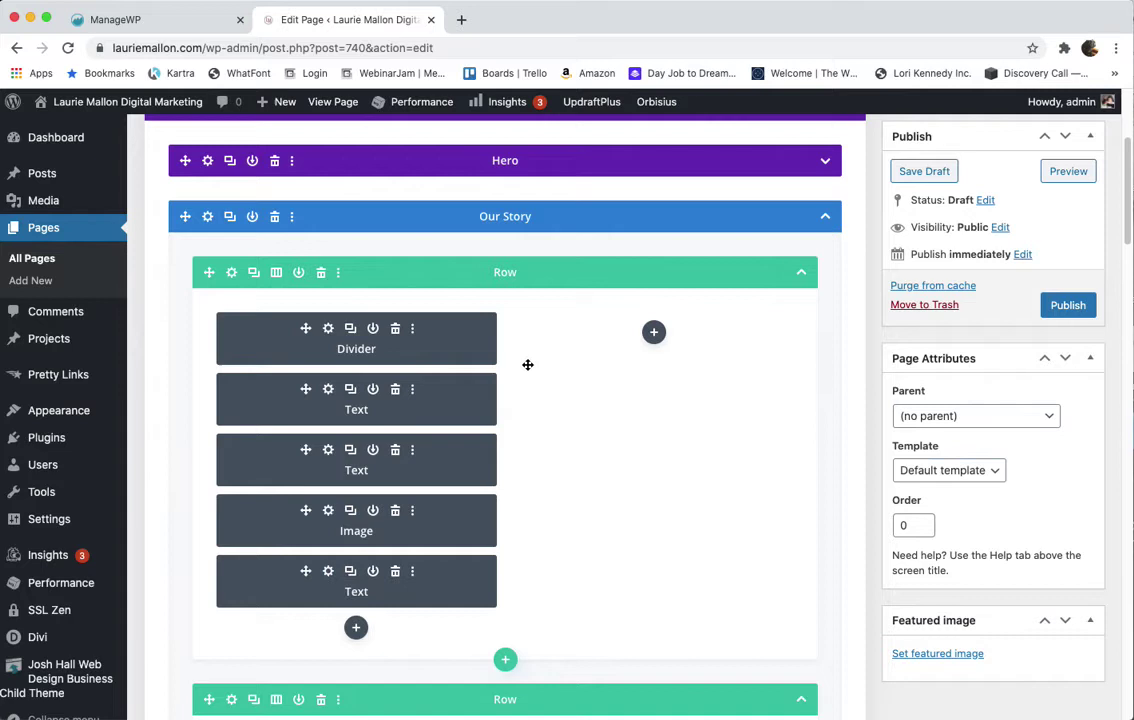
# Step: Change the first row of the Our Story section back to a single column and look over the other available column layouts
pyautogui.click(276, 273)
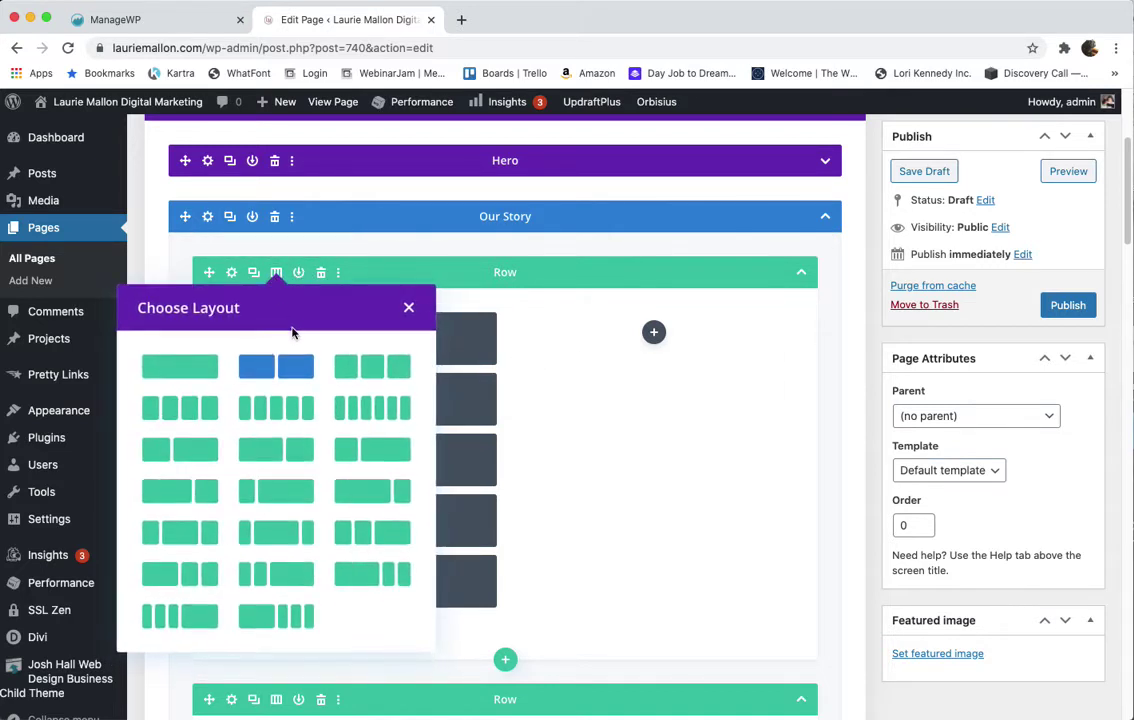
pyautogui.click(197, 372)
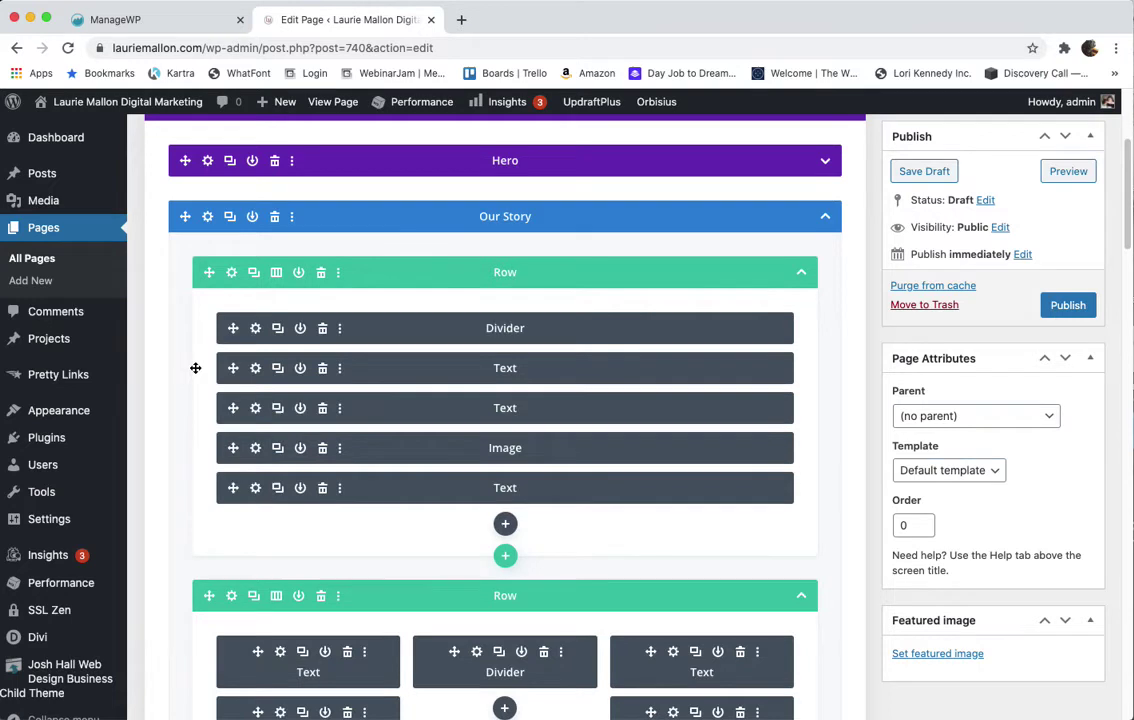
pyautogui.click(275, 274)
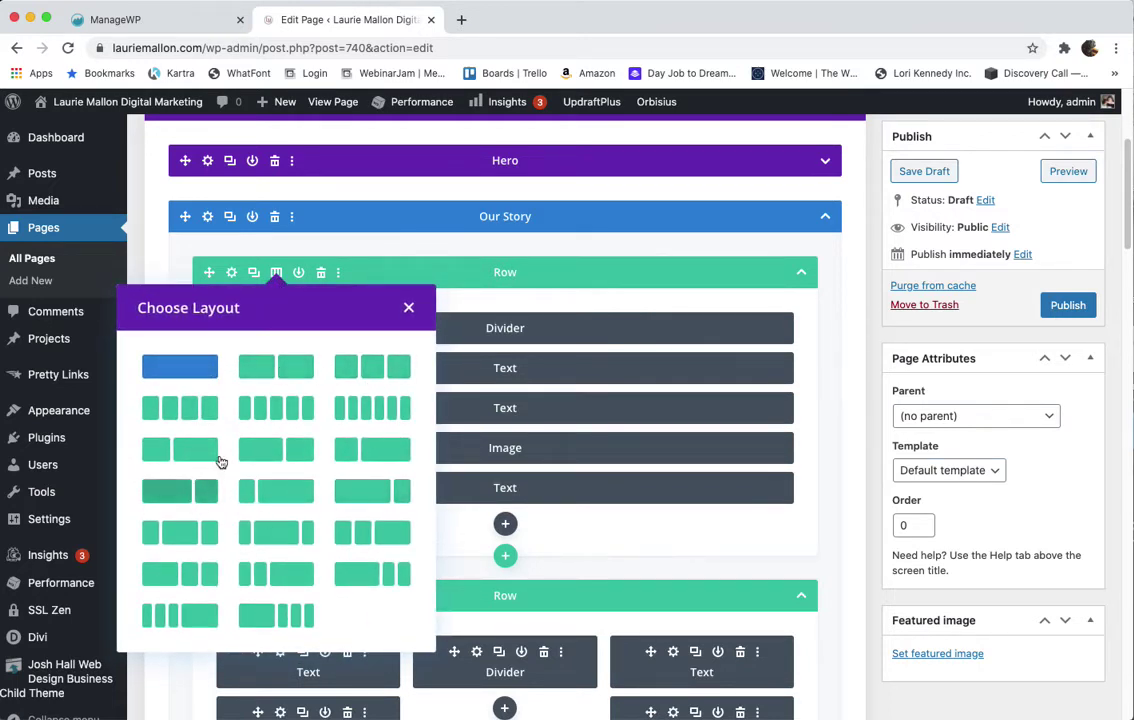
pyautogui.click(409, 309)
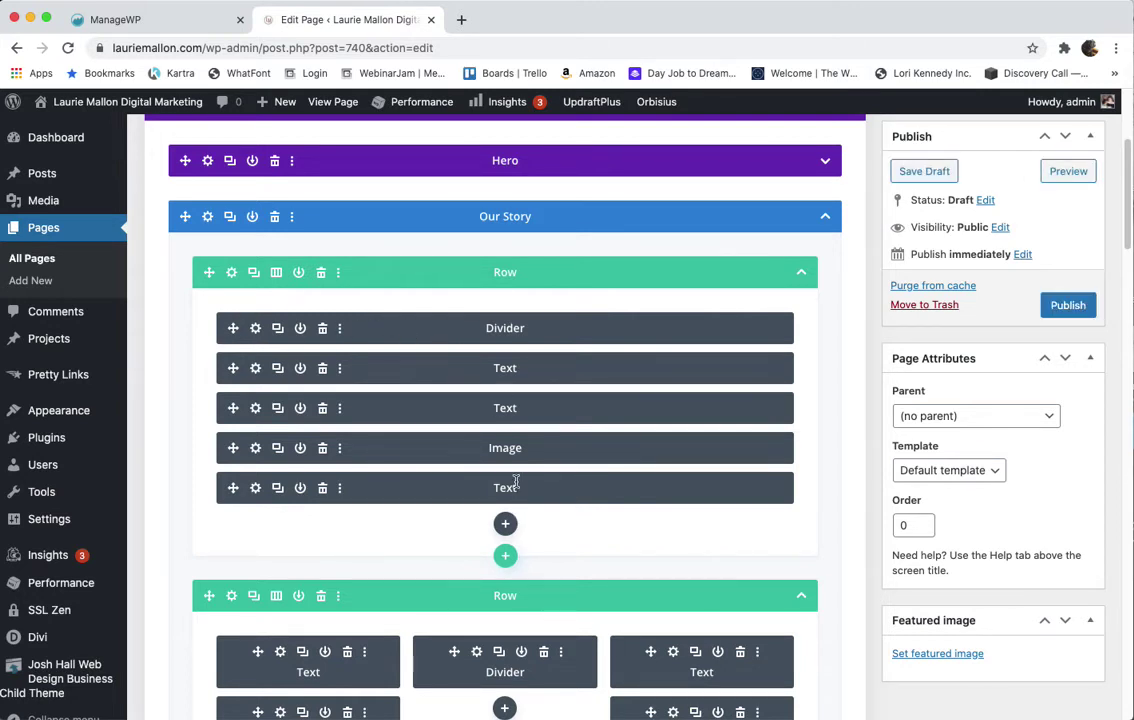
# Step: Insert a row with two equal columns below the first Our Story row, without adding a module to it
pyautogui.click(507, 558)
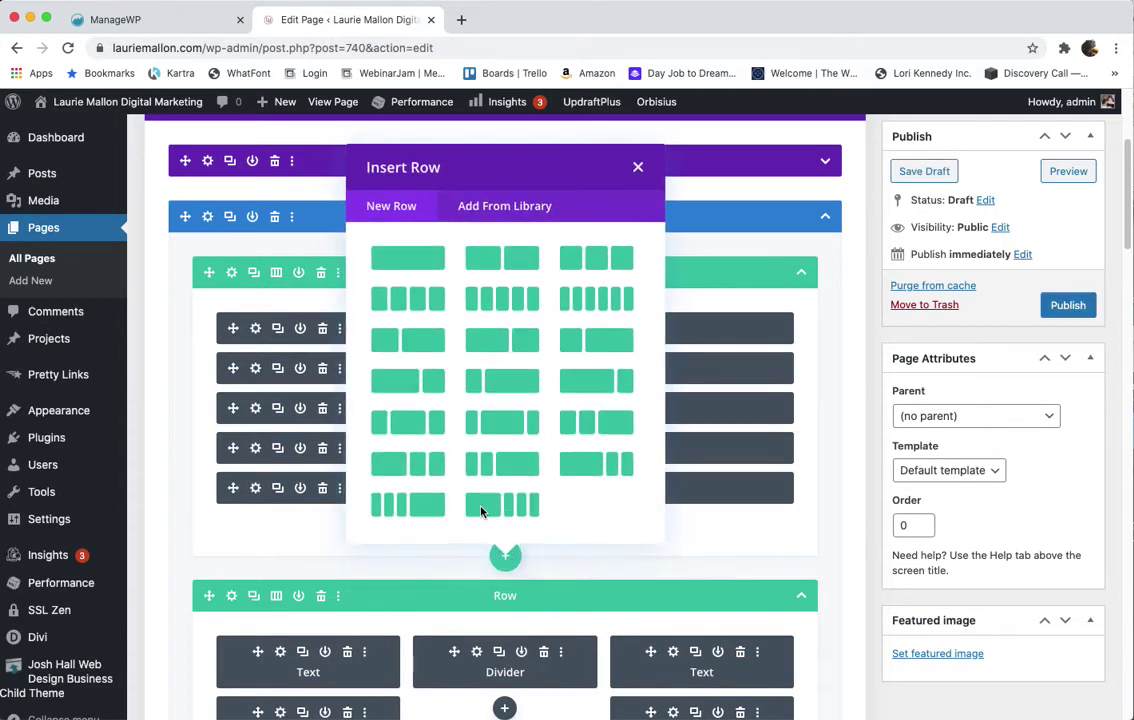
pyautogui.click(512, 257)
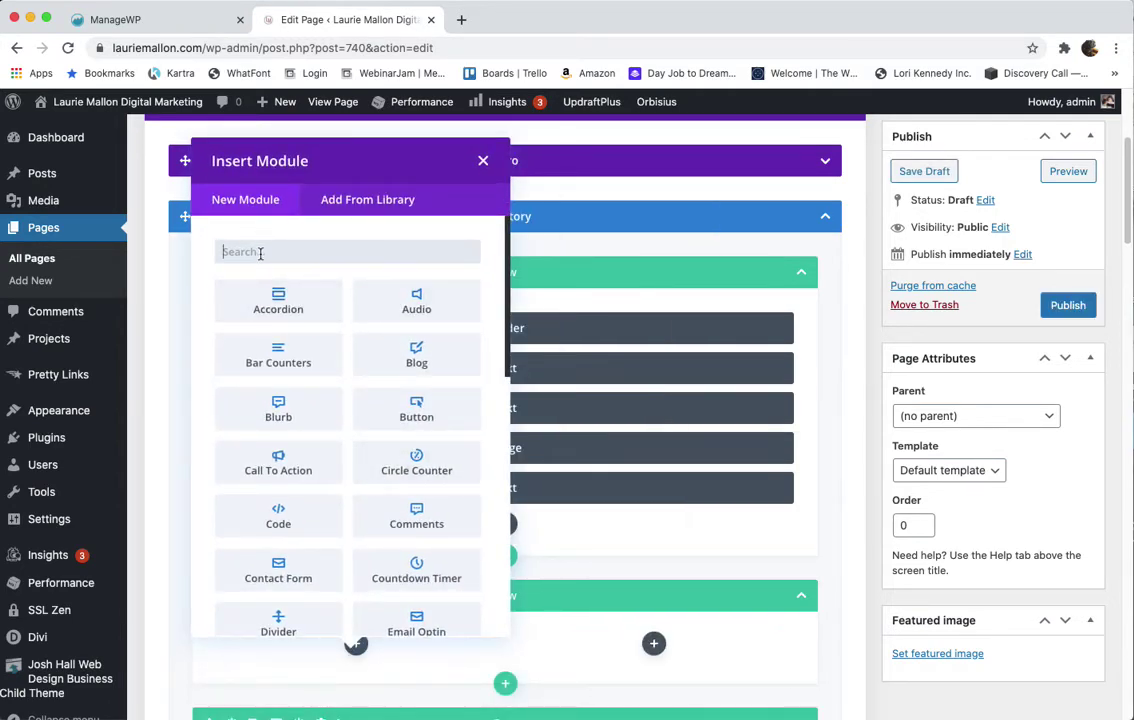
pyautogui.click(483, 160)
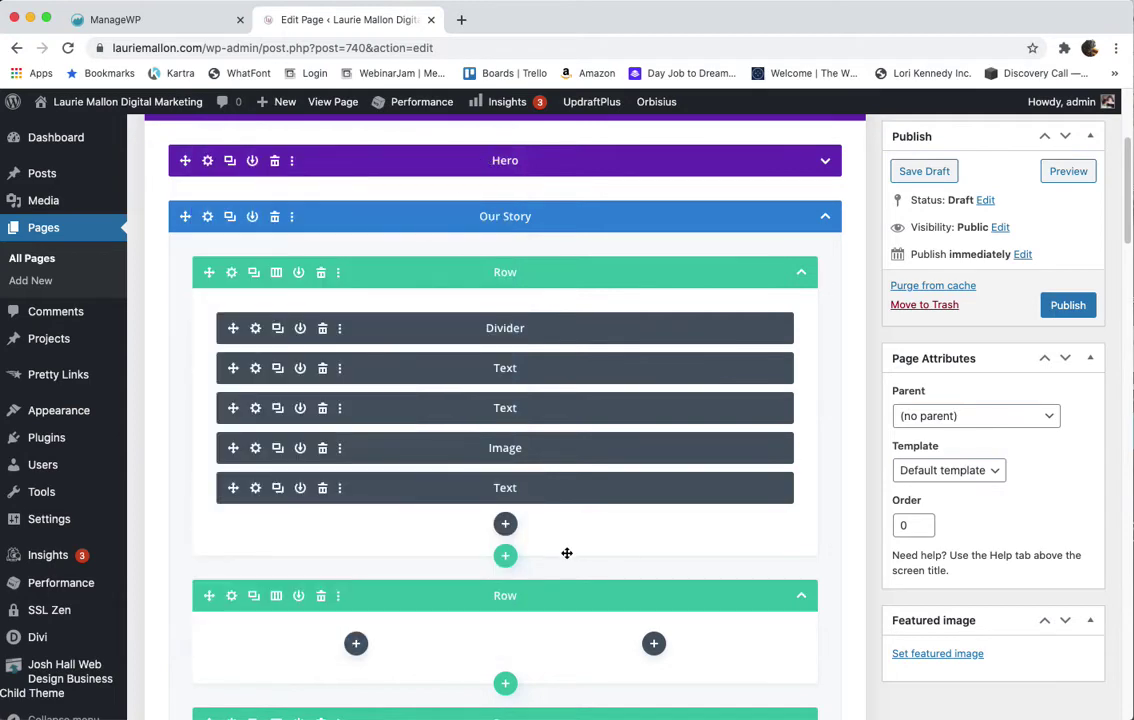
pyautogui.click(505, 555)
pyautogui.click(502, 259)
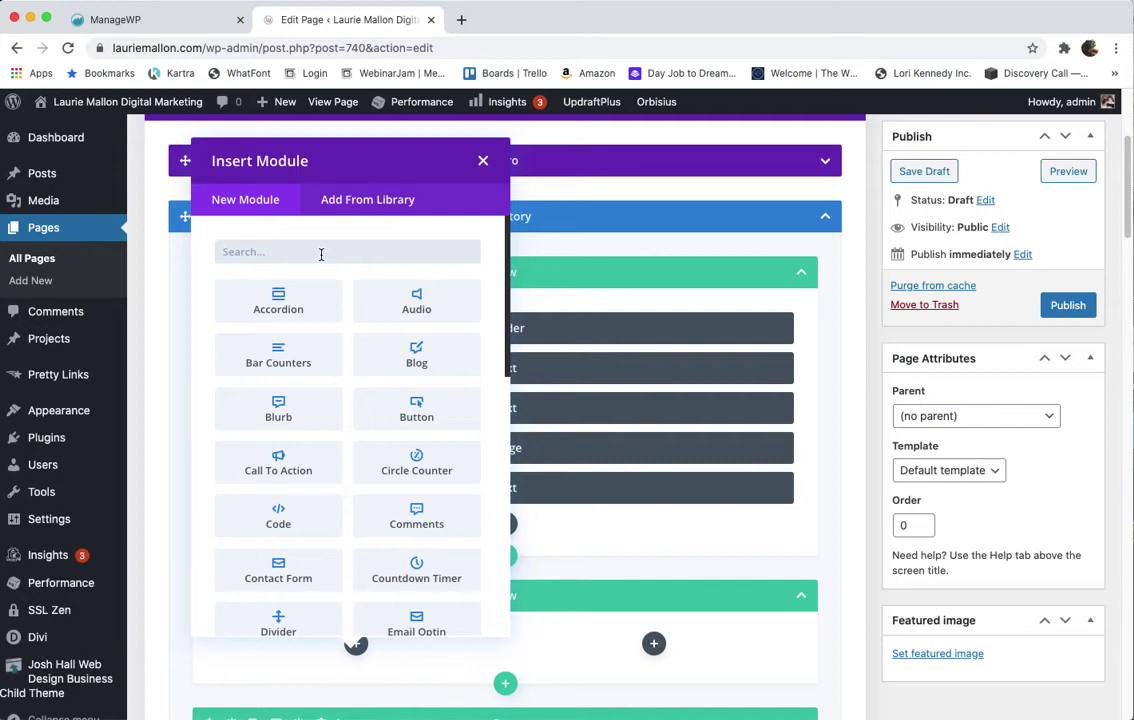
pyautogui.click(483, 160)
# Step: Move the two Text modules below the Divider into the new two-column row, one in each column
pyautogui.scroll(-2, 620, 504)
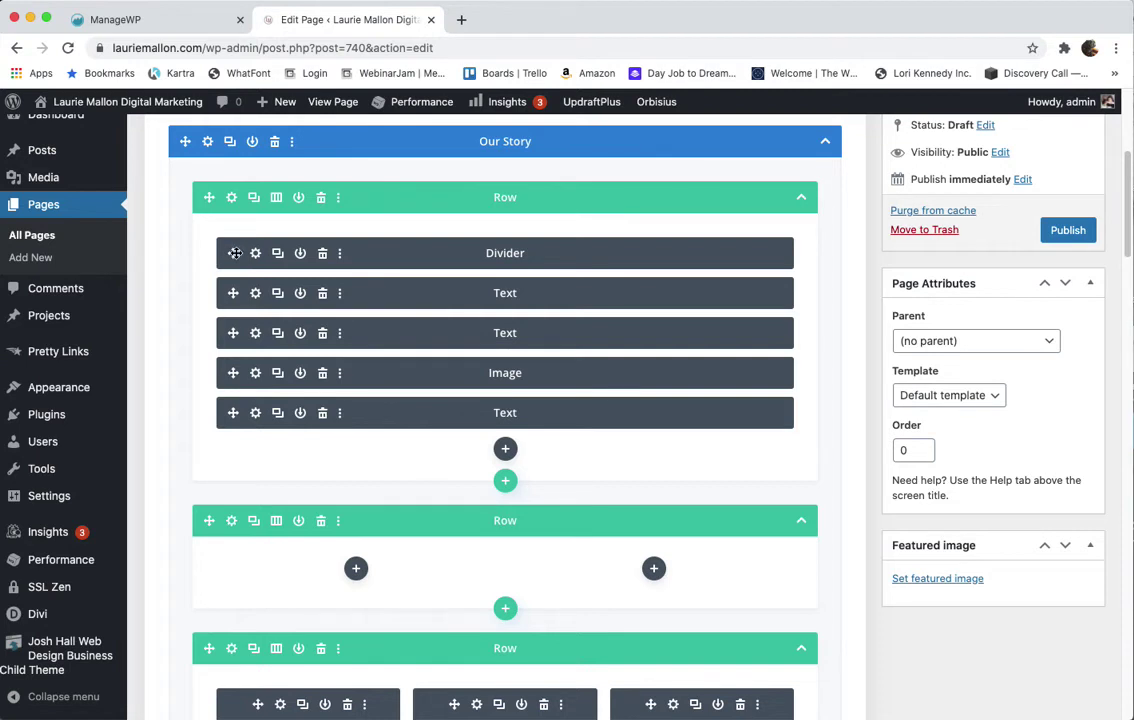
pyautogui.moveTo(222, 567); pyautogui.dragTo(233, 522)
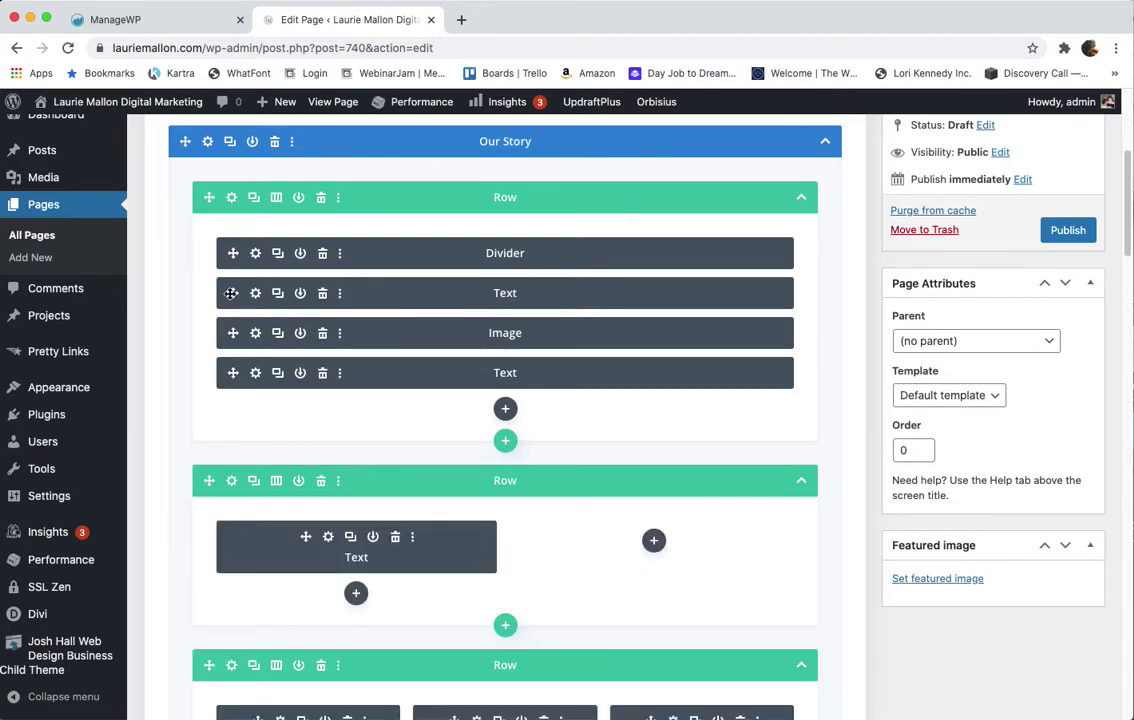
pyautogui.moveTo(551, 519); pyautogui.dragTo(526, 495)
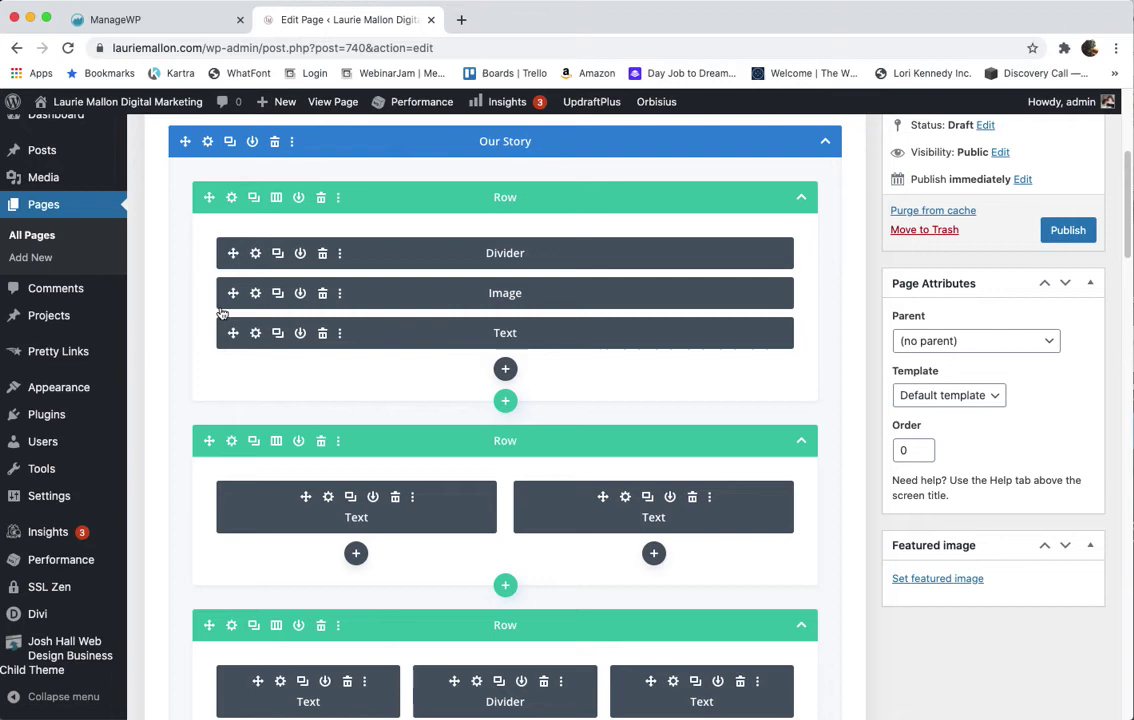
# Step: Add a single-column row below the two-column row and move the remaining Text module of the first Our Story row into it
pyautogui.scroll(-1, 272, 356)
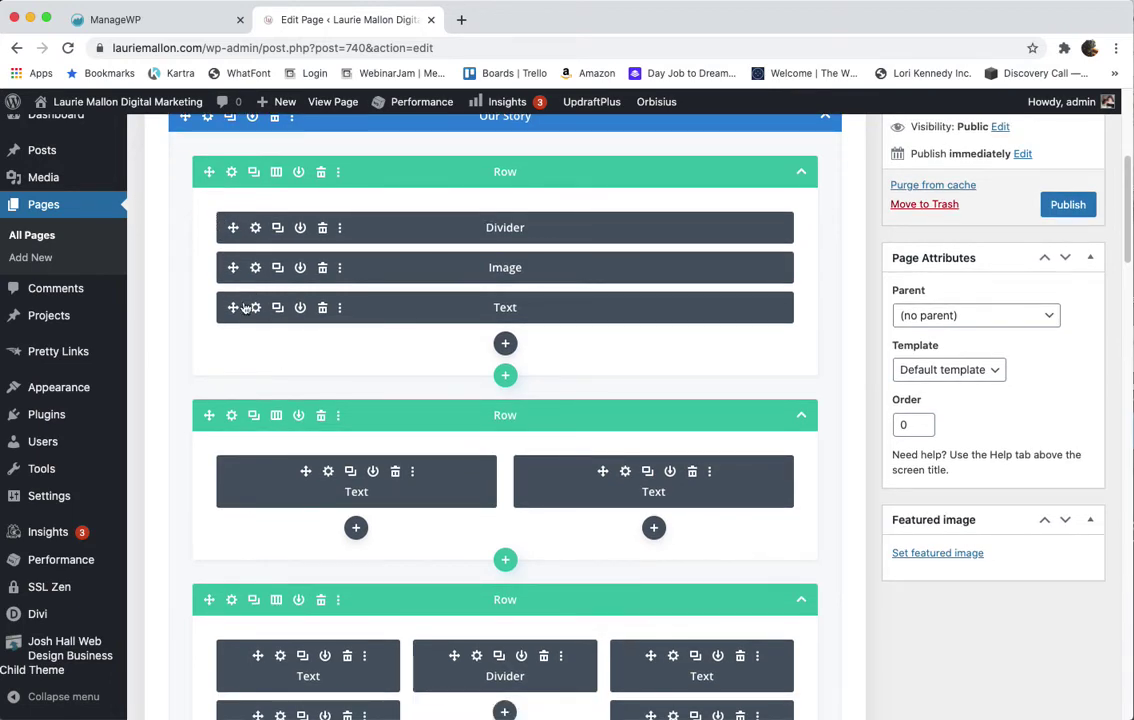
pyautogui.scroll(-5, 537, 455)
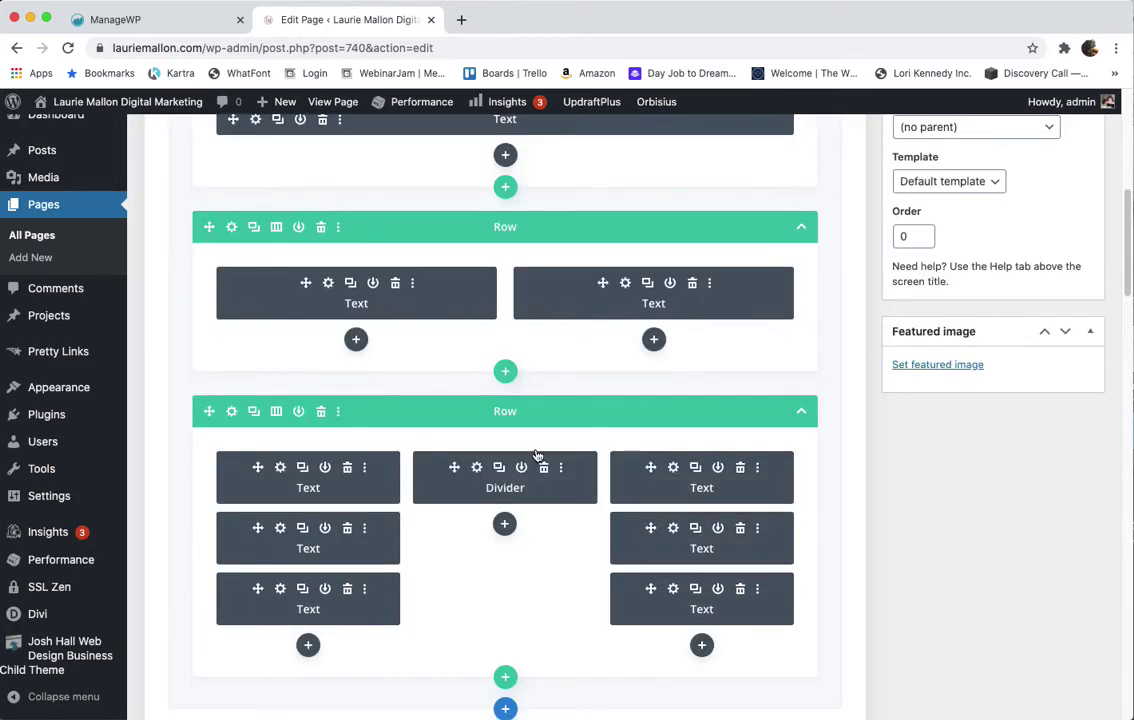
pyautogui.click(505, 371)
pyautogui.click(410, 494)
pyautogui.scroll(-1, 410, 480)
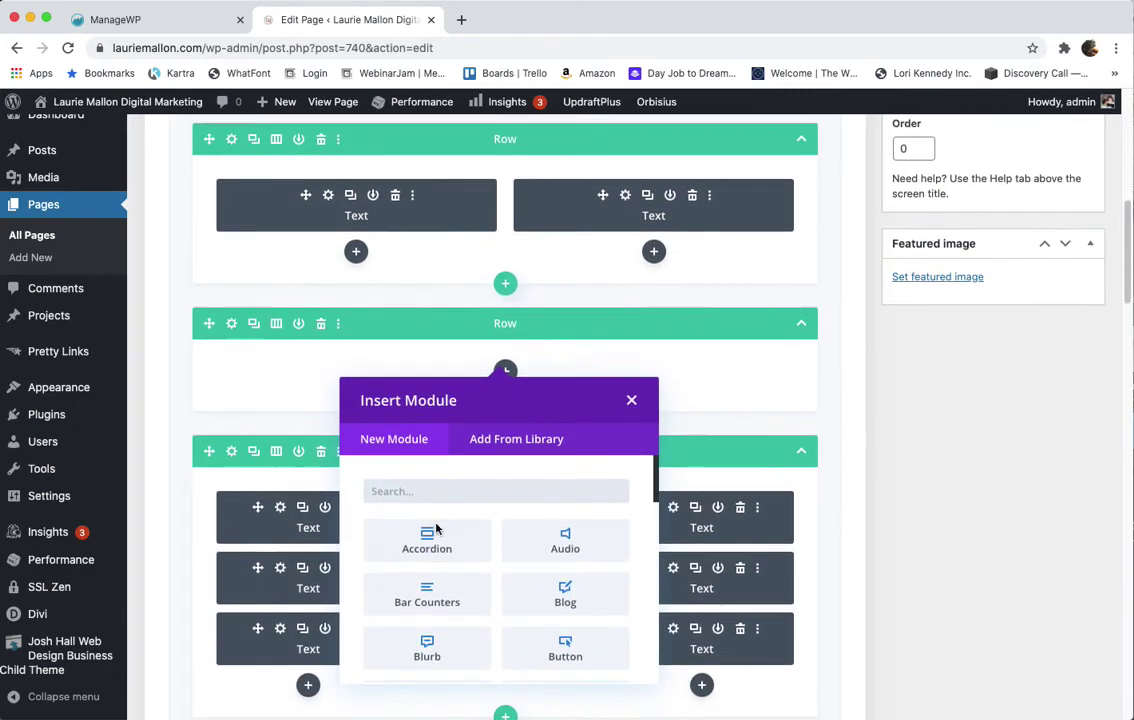
pyautogui.click(631, 398)
pyautogui.scroll(5, 290, 331)
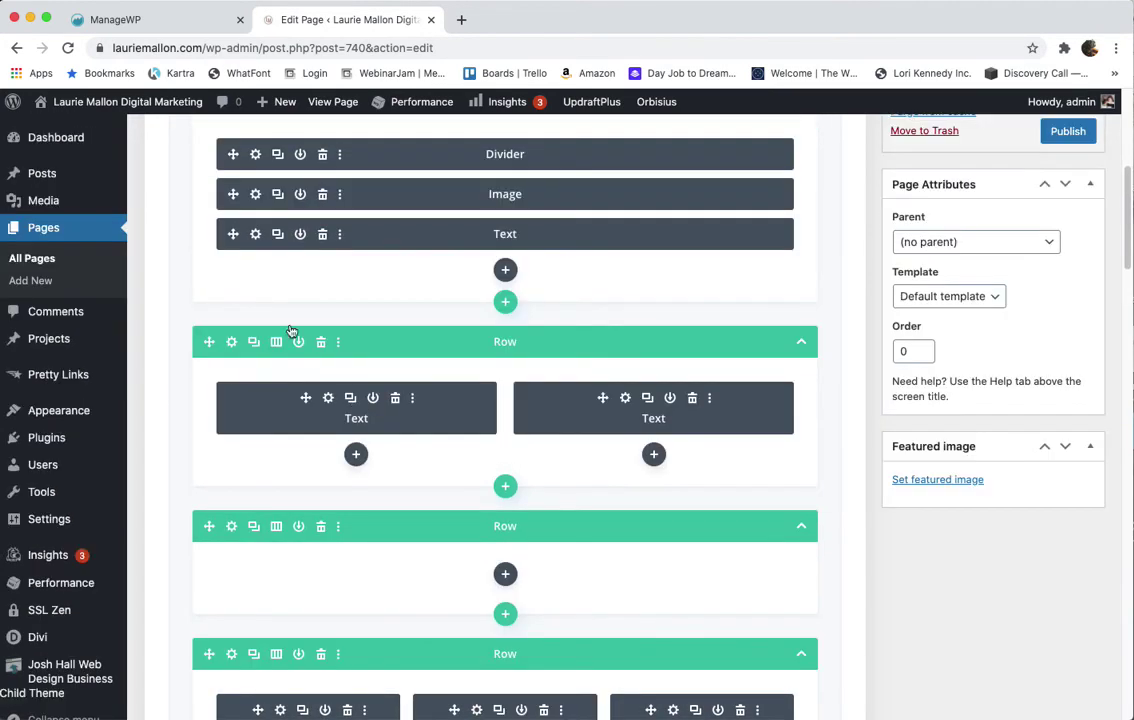
pyautogui.moveTo(235, 235); pyautogui.dragTo(340, 541)
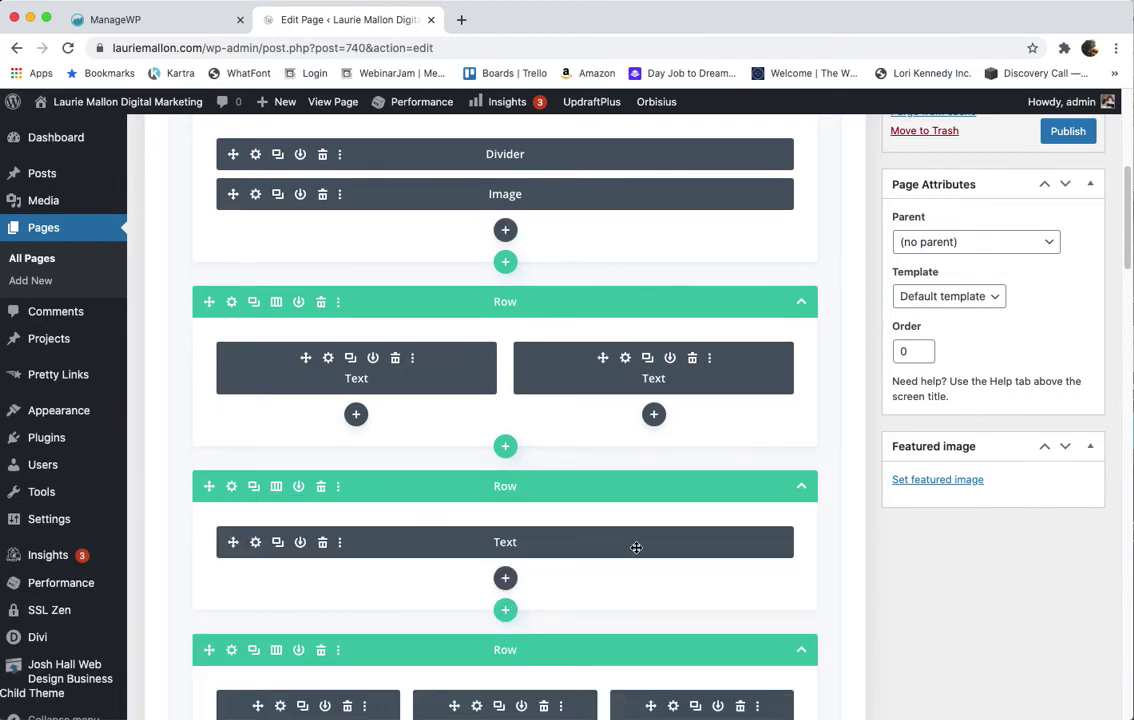
# Step: Examine the rearranged page in desktop view from the hero to the testimonials and return to wireframe view
pyautogui.scroll(6, 564, 336)
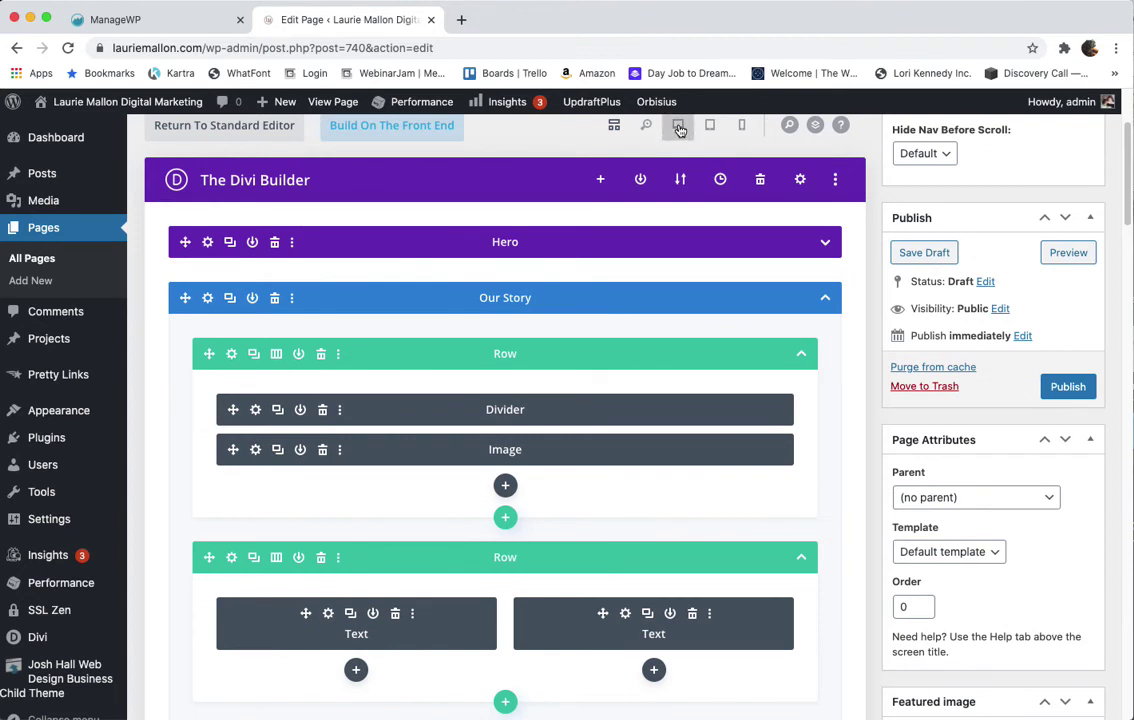
pyautogui.click(679, 128)
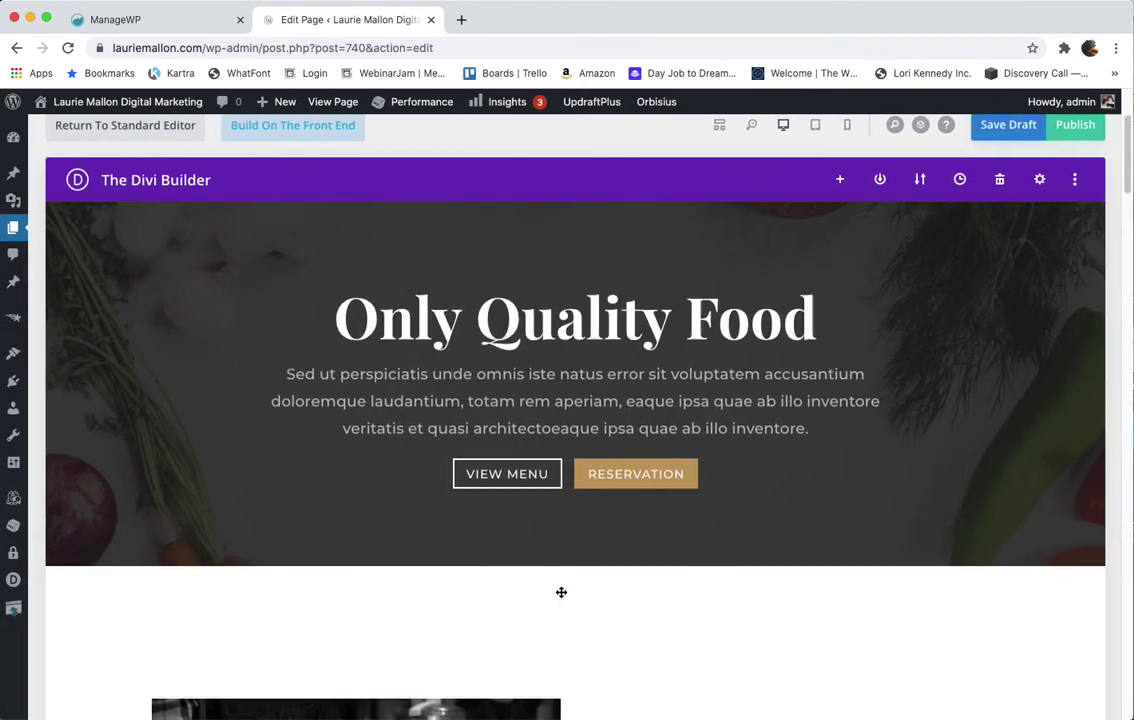
pyautogui.scroll(-3, 560, 600)
pyautogui.moveTo(562, 605); pyautogui.dragTo(556, 630)
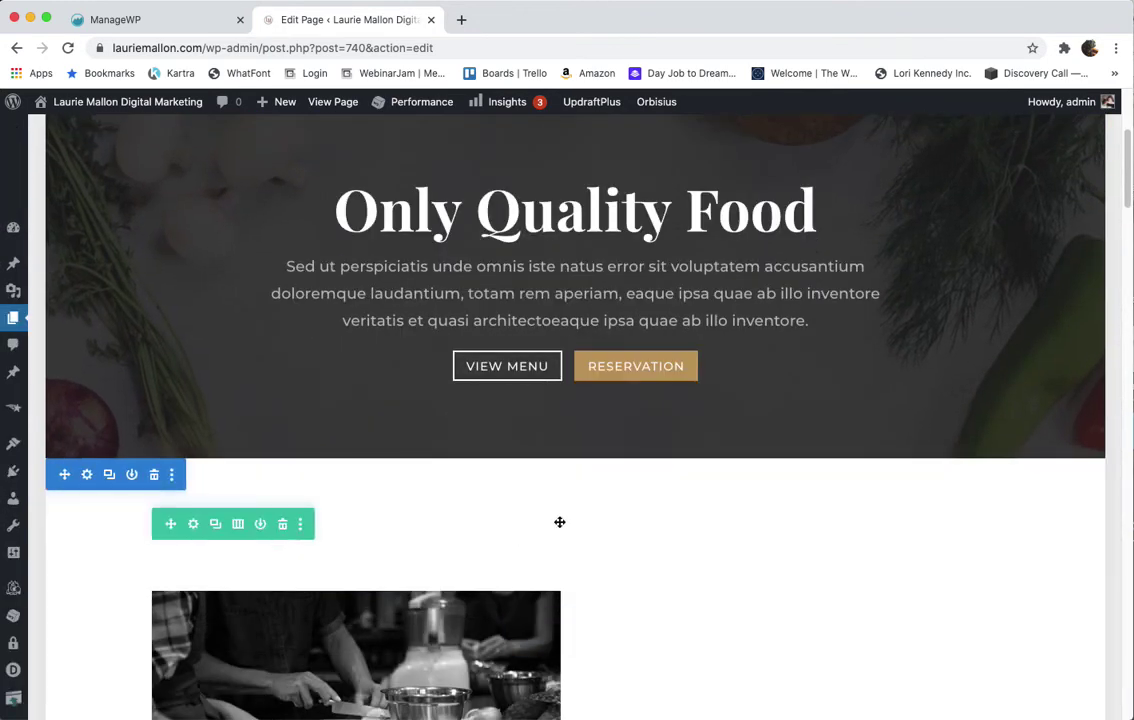
pyautogui.scroll(-6, 545, 560)
pyautogui.scroll(-2, 598, 299)
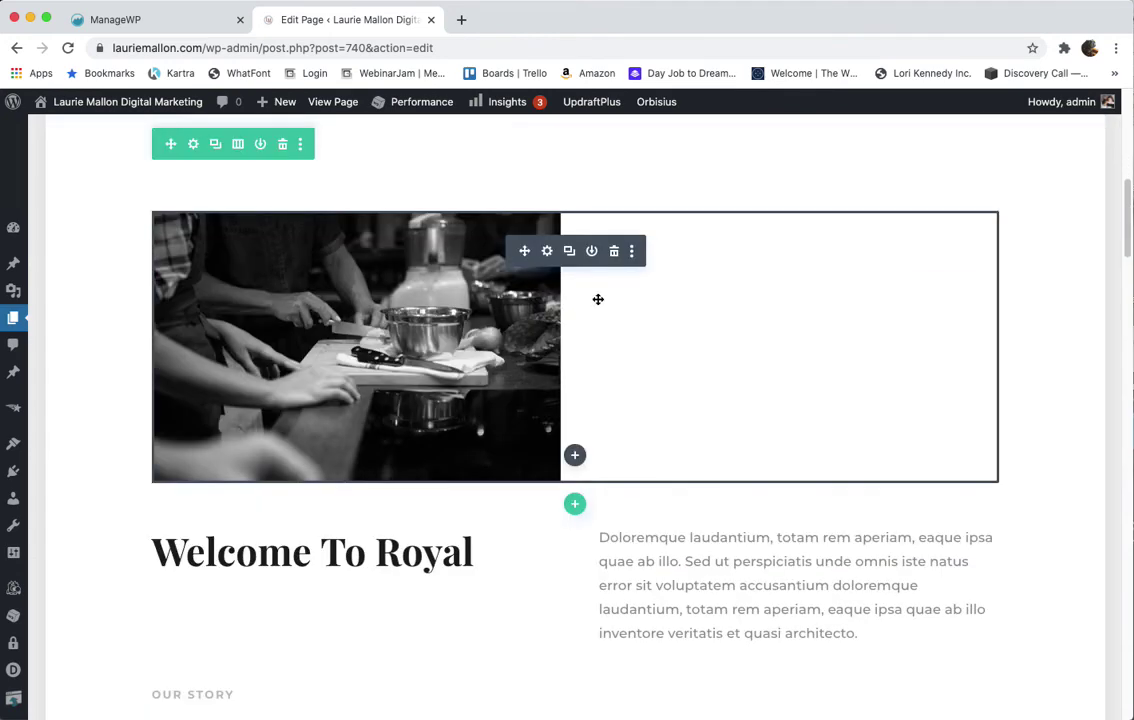
pyautogui.scroll(-2, 535, 523)
pyautogui.scroll(-2, 458, 501)
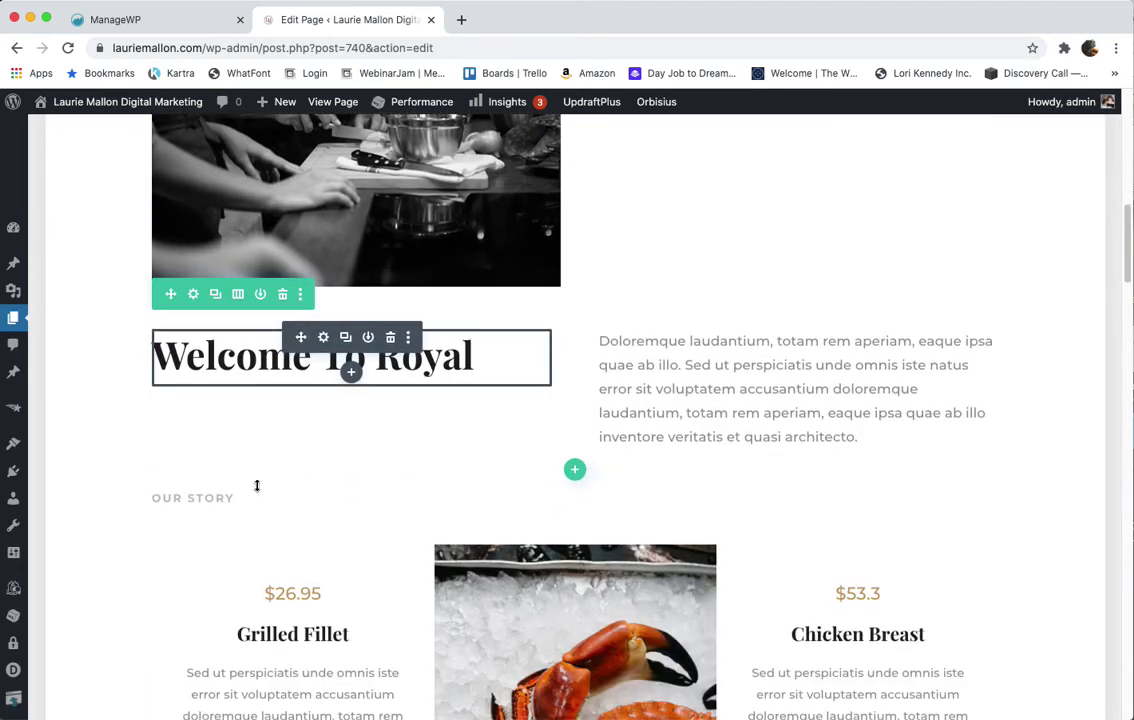
pyautogui.scroll(-6, 694, 502)
pyautogui.scroll(-13, 767, 567)
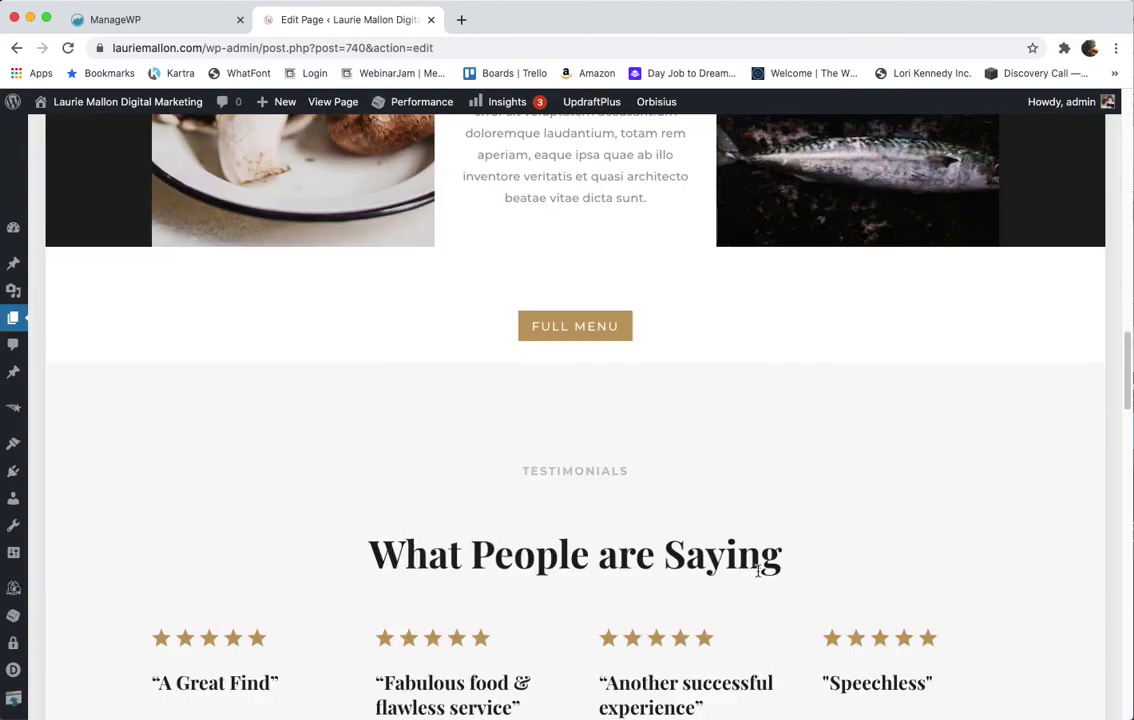
pyautogui.scroll(17, 753, 573)
pyautogui.scroll(20, 753, 573)
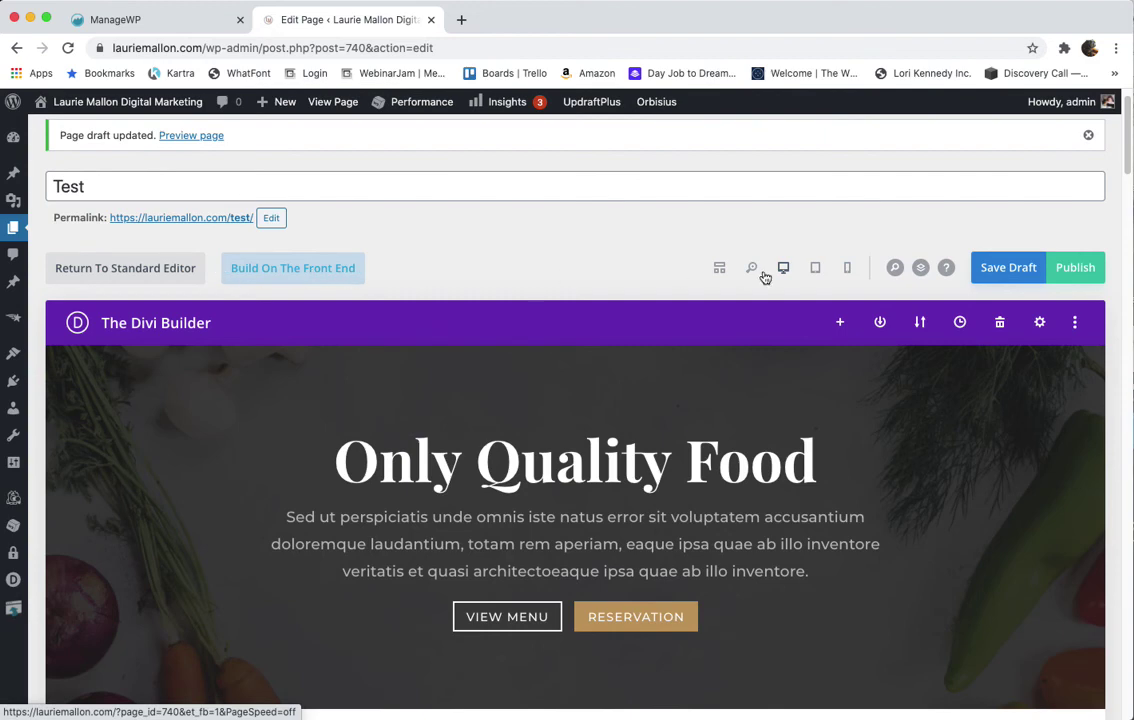
pyautogui.click(722, 267)
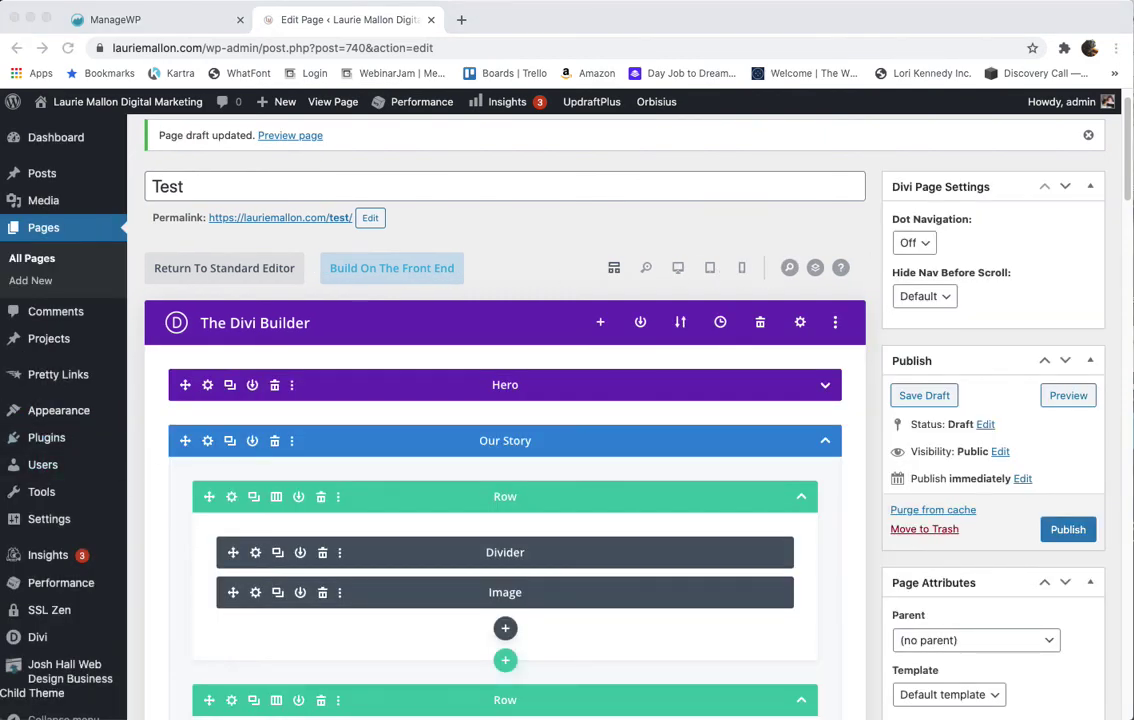
# Step: In desktop view, move the kitchen image from the first Our Story row to below the "Our Story" text in the single-column row
pyautogui.click(678, 271)
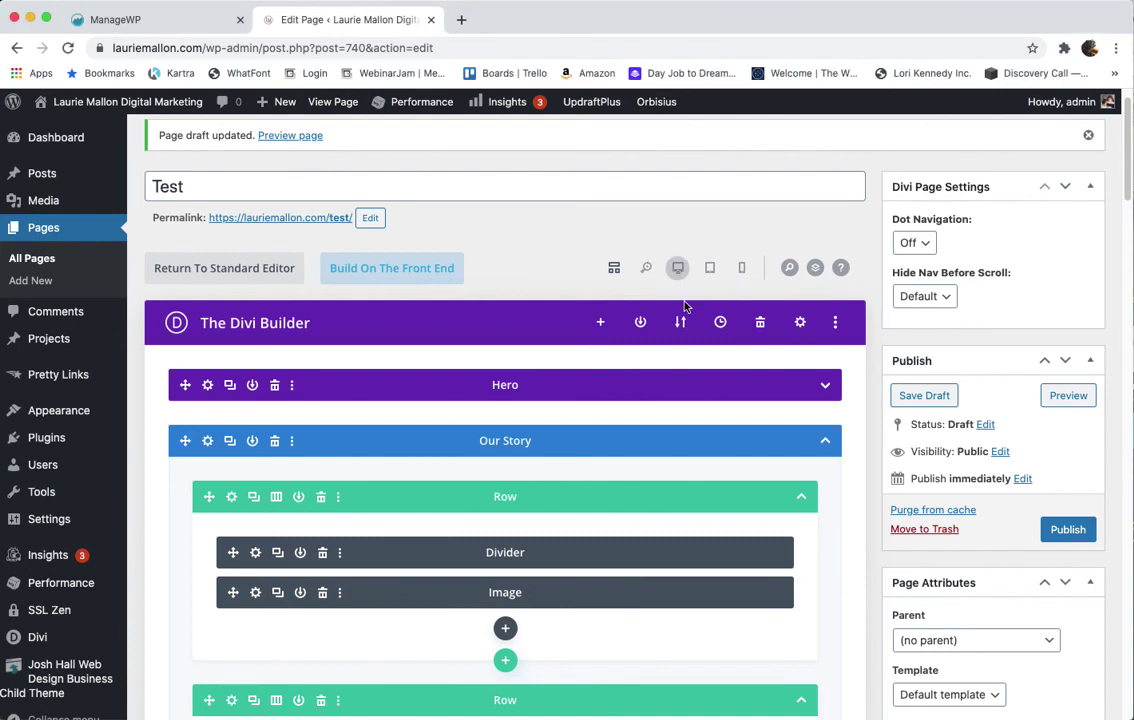
pyautogui.scroll(-3, 313, 363)
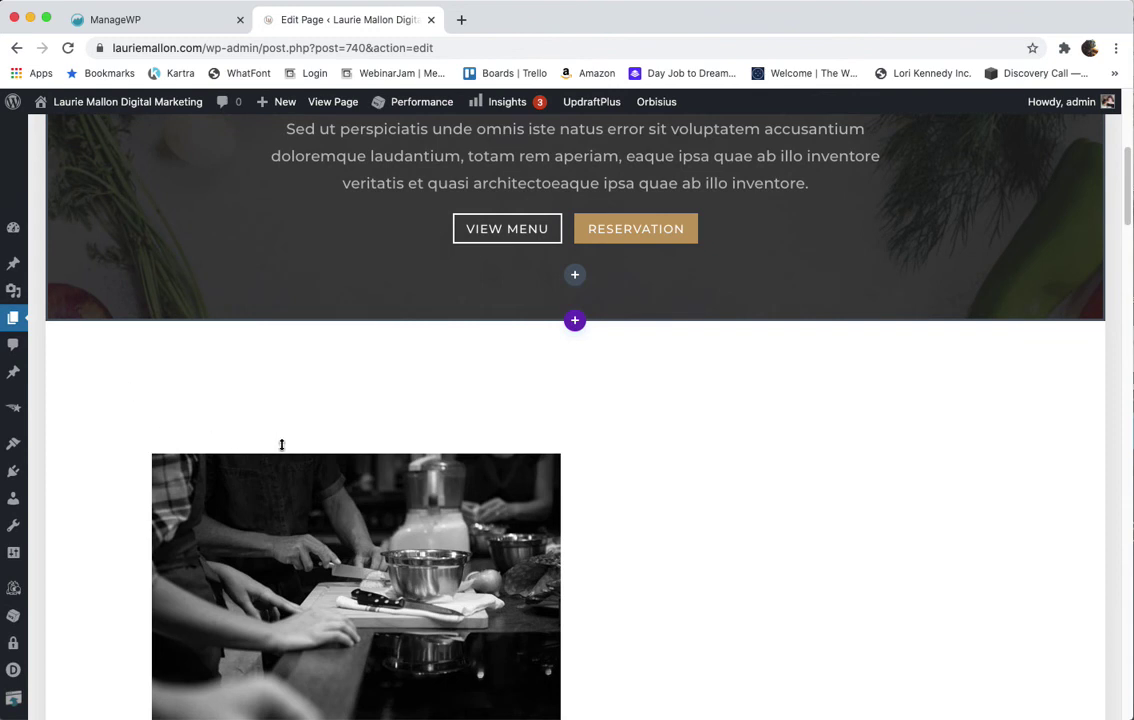
pyautogui.scroll(-2, 281, 445)
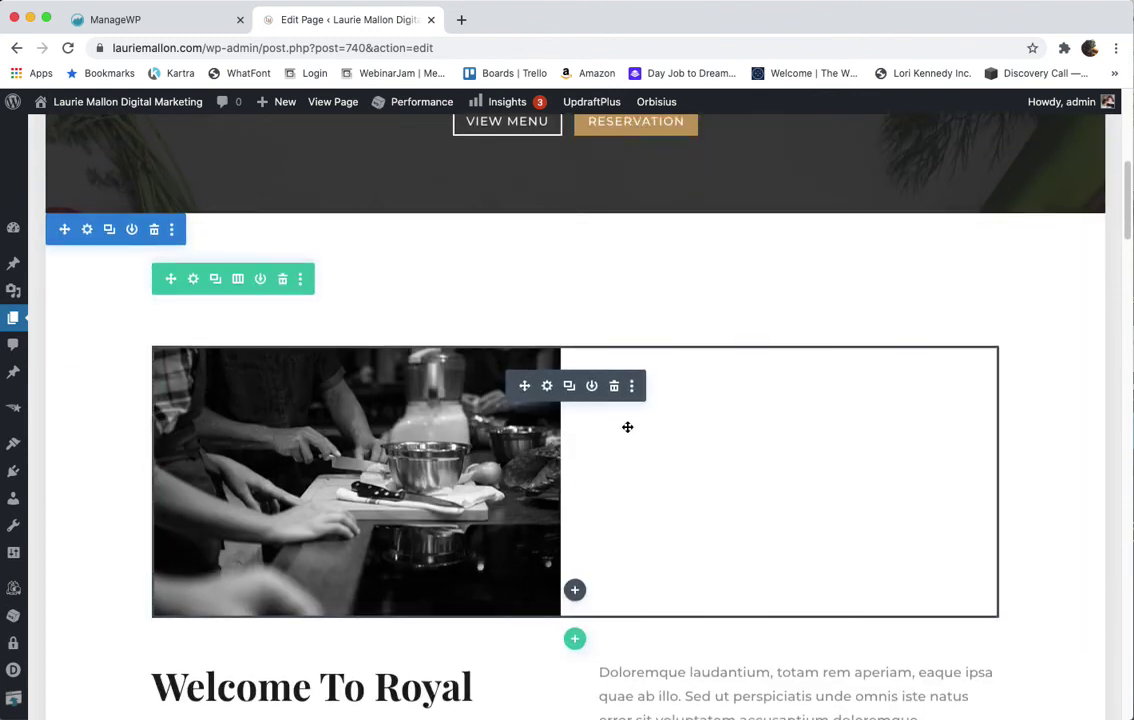
pyautogui.scroll(-1, 514, 317)
pyautogui.moveTo(523, 340); pyautogui.dragTo(215, 552)
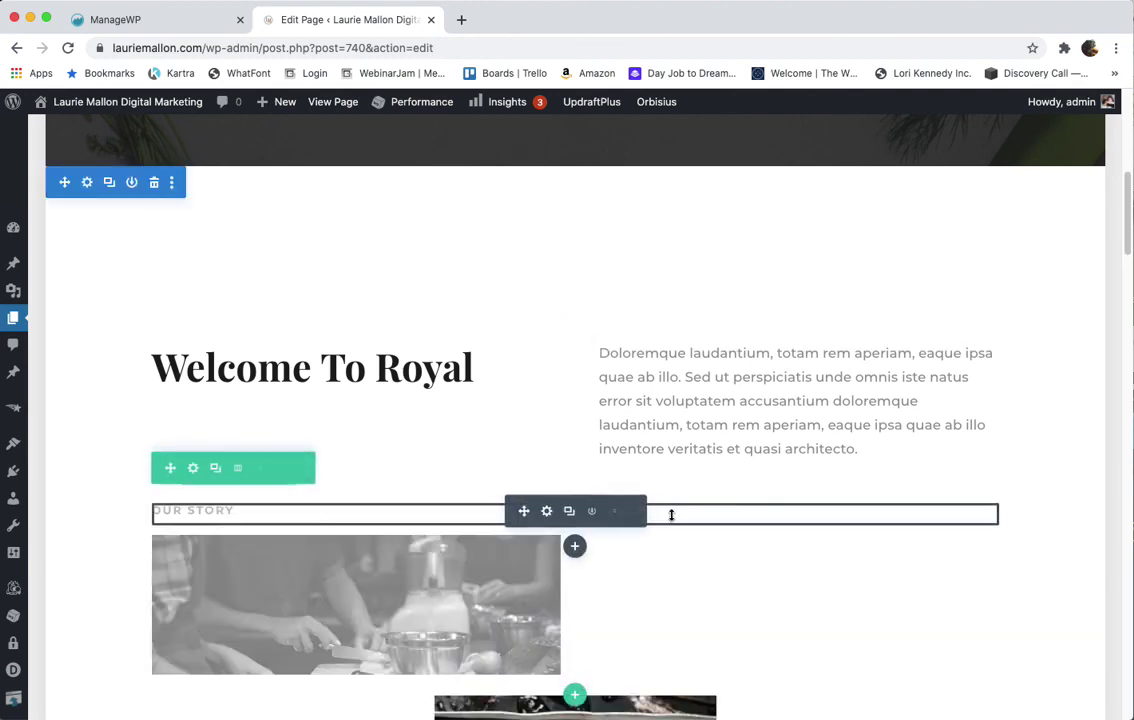